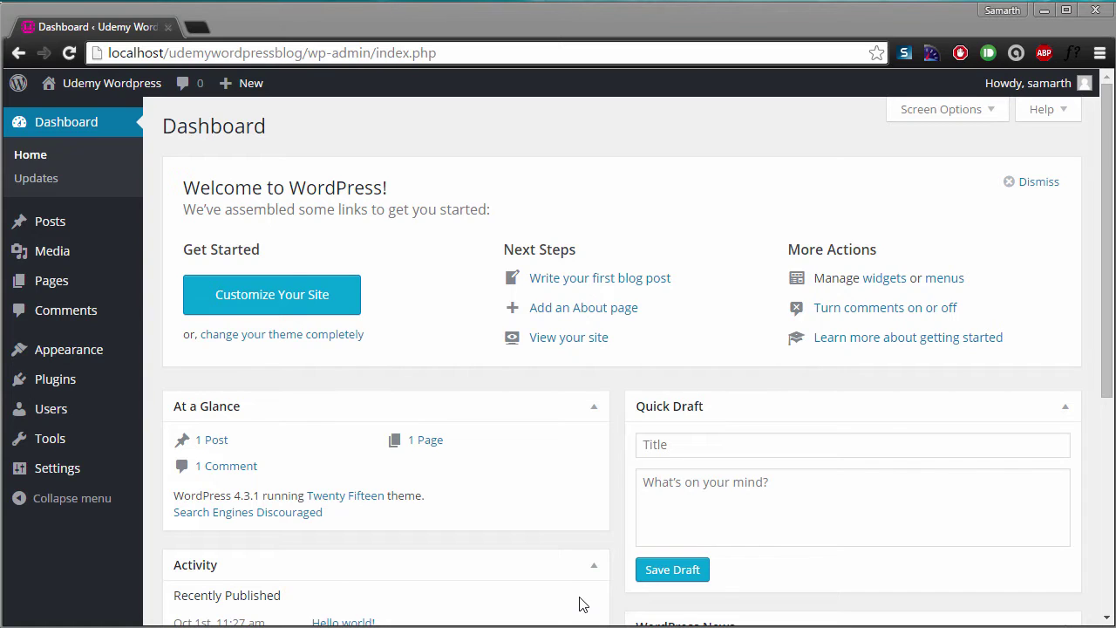
# Install the WordPress Importer 0.6.1 plugin from the Tools > Import page's details popup
pyautogui.hotkey('alt', 'Tab')
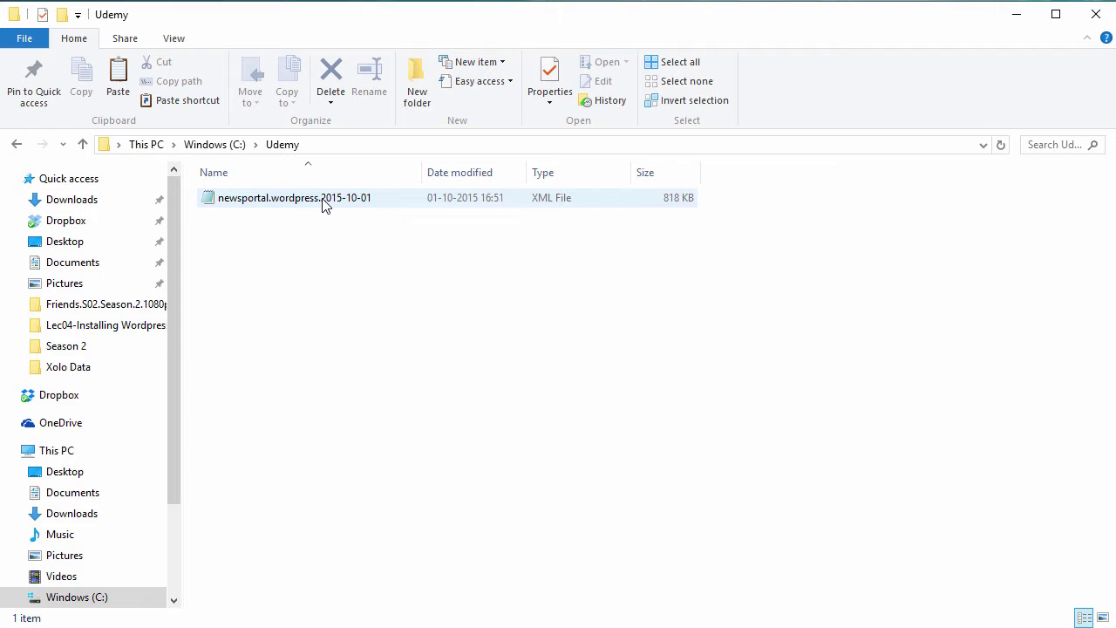
pyautogui.hotkey('alt', 'Tab')
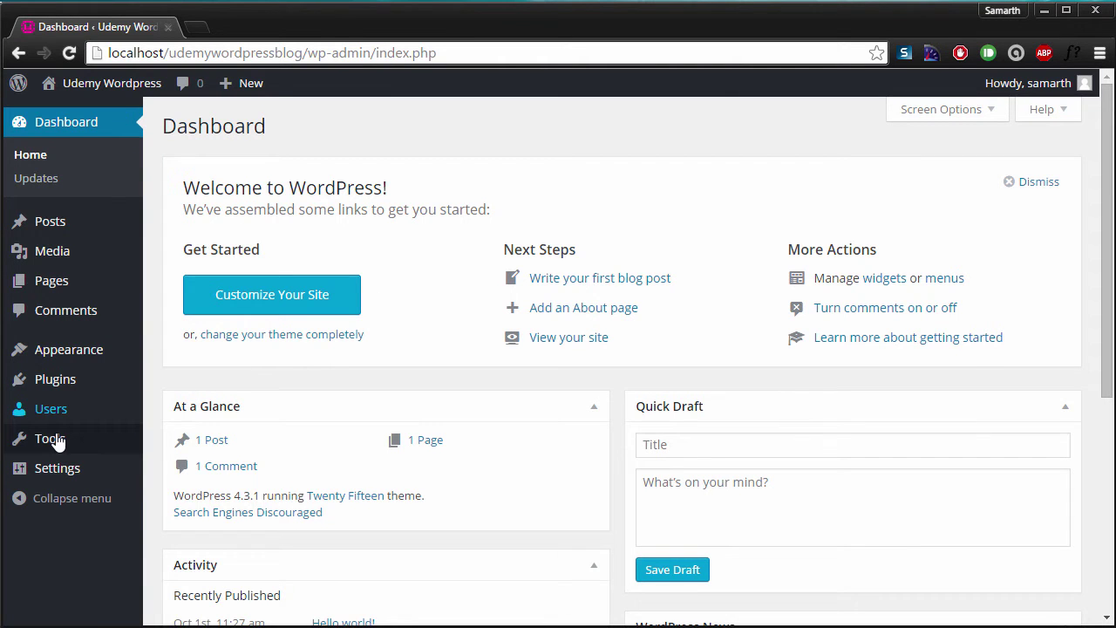
pyautogui.moveTo(52, 450)
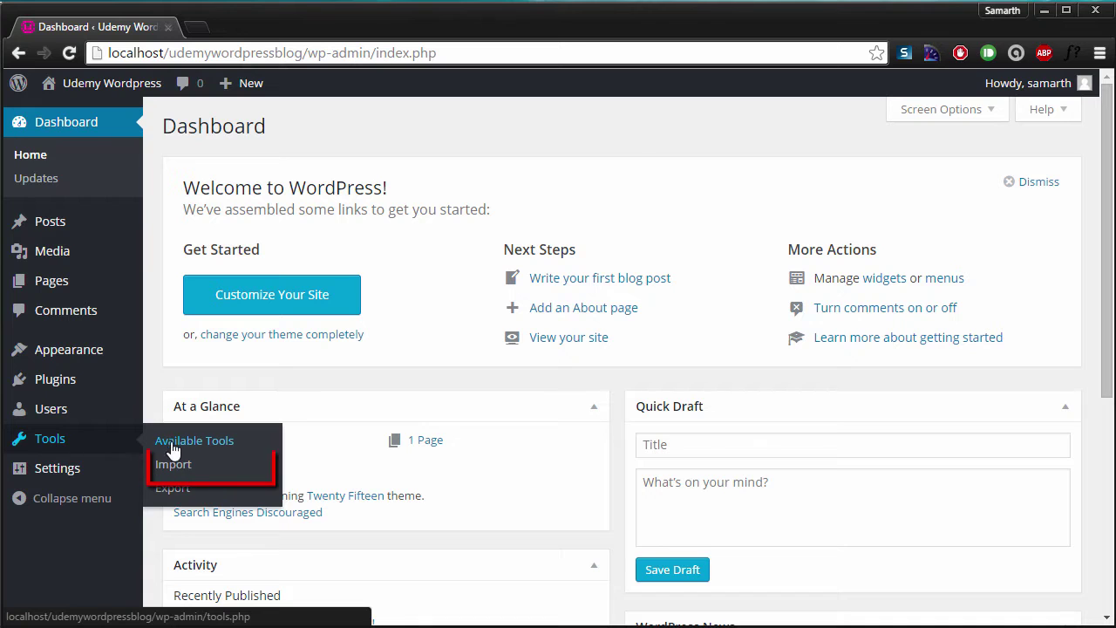
pyautogui.click(183, 469)
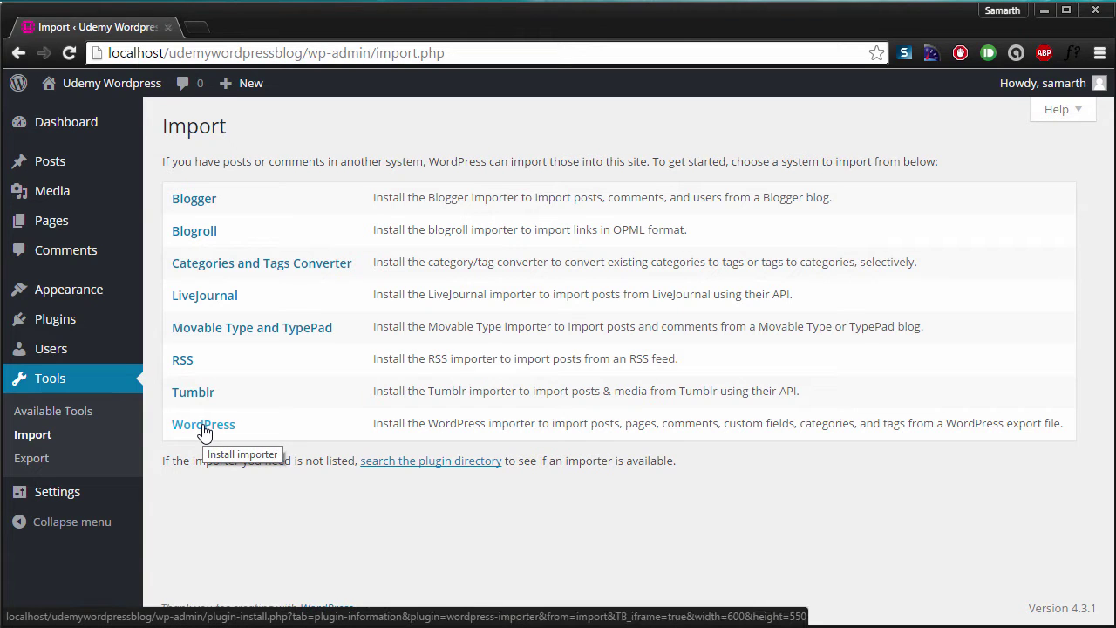
pyautogui.click(203, 425)
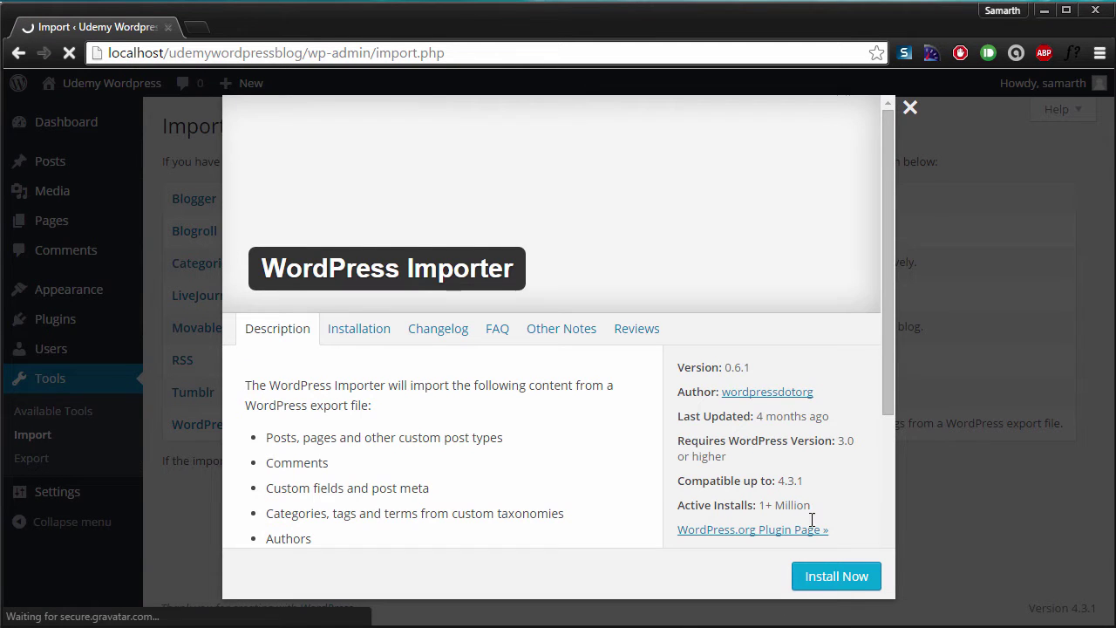
pyautogui.click(845, 582)
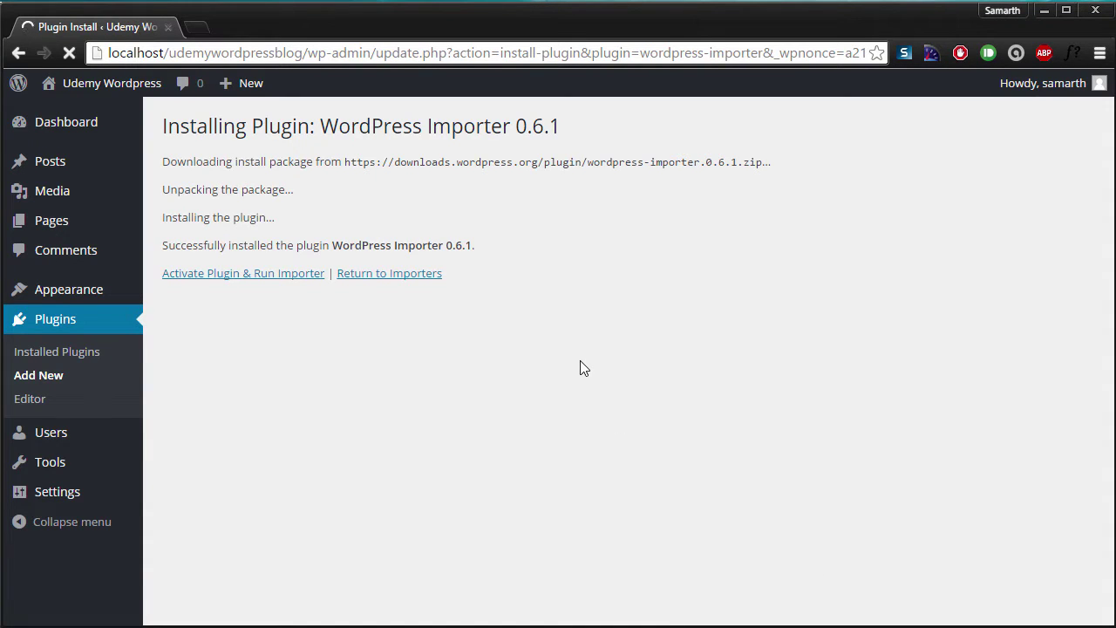
# Activate the importer and choose newsportal.wordpress.2015-10-01.xml from C:\Udemy for upload
pyautogui.click(258, 276)
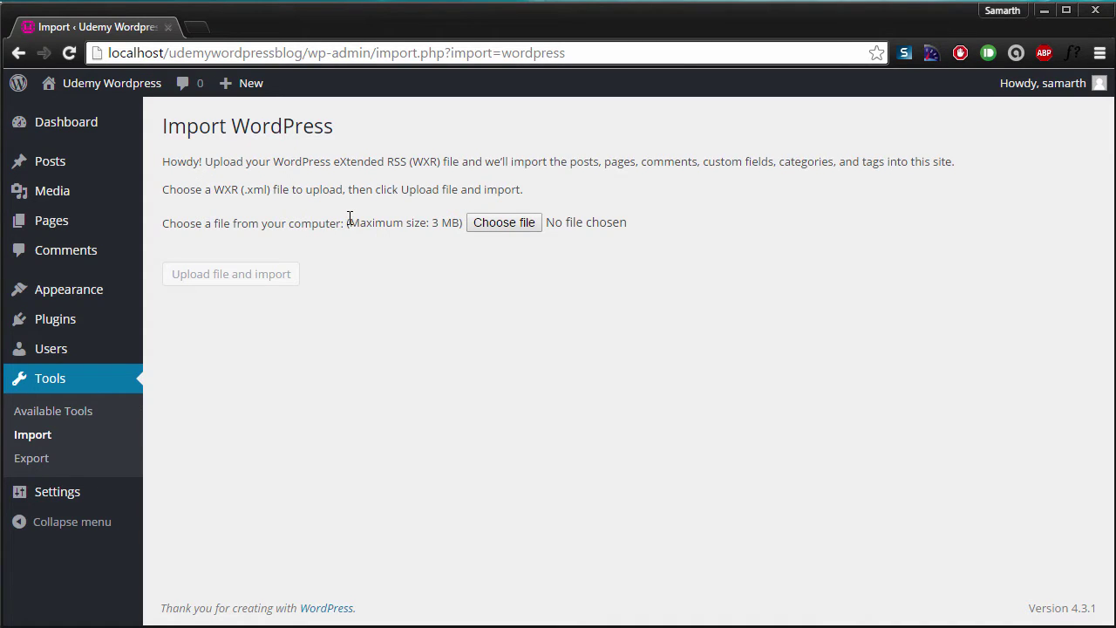
pyautogui.click(507, 223)
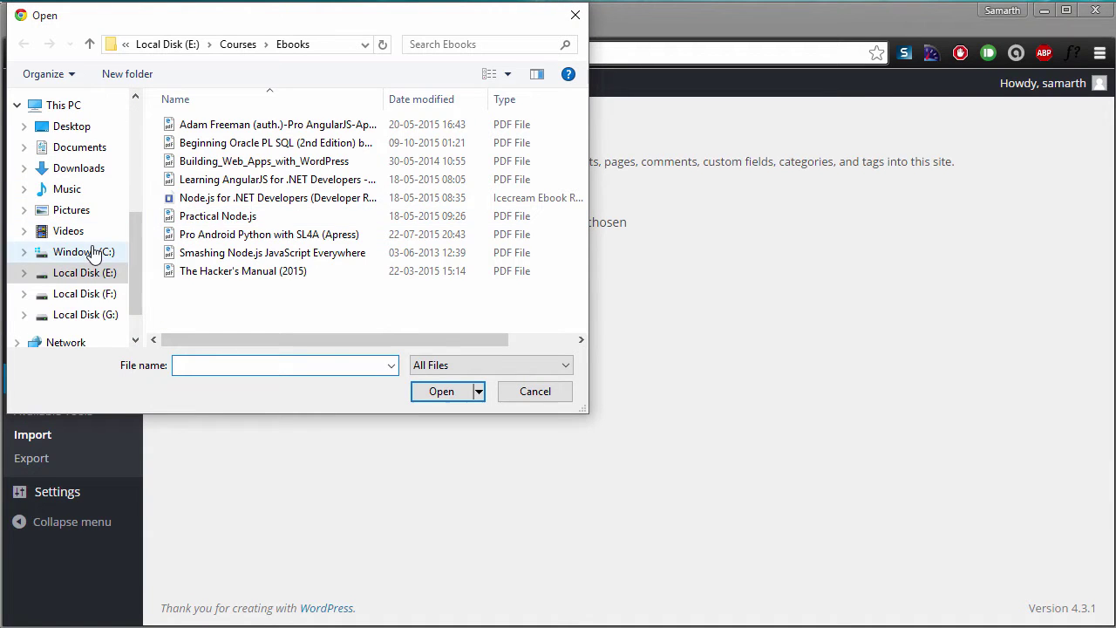
pyautogui.click(103, 252)
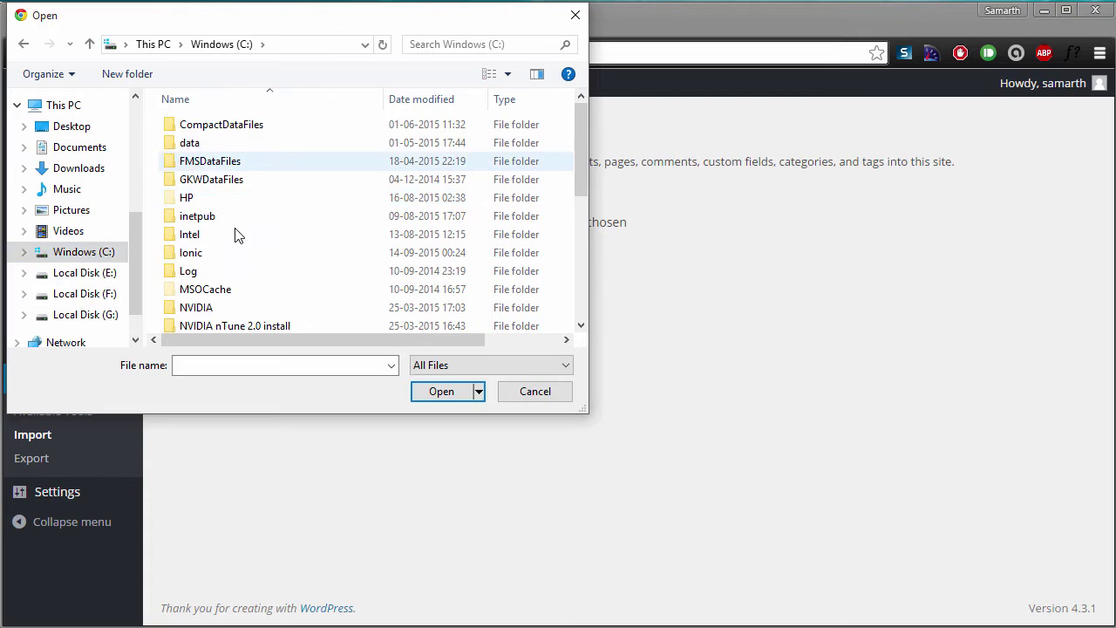
pyautogui.scroll(-5, 236, 237)
pyautogui.doubleClick(205, 227)
pyautogui.doubleClick(262, 126)
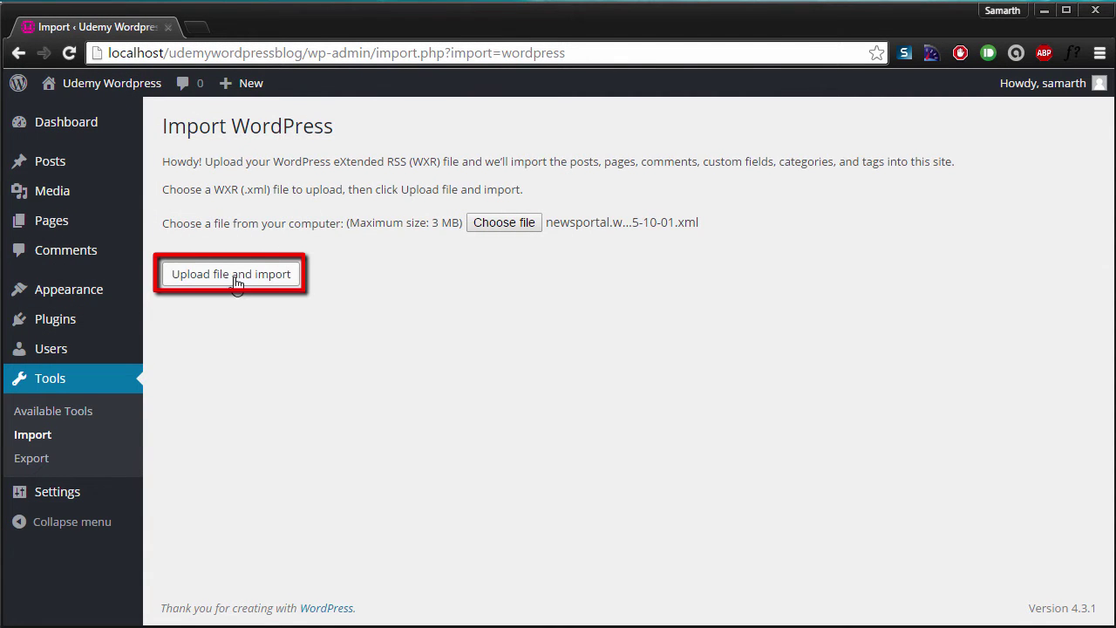
# Upload the file, assign imported posts to the existing user, enable attachment download, and submit
pyautogui.click(235, 282)
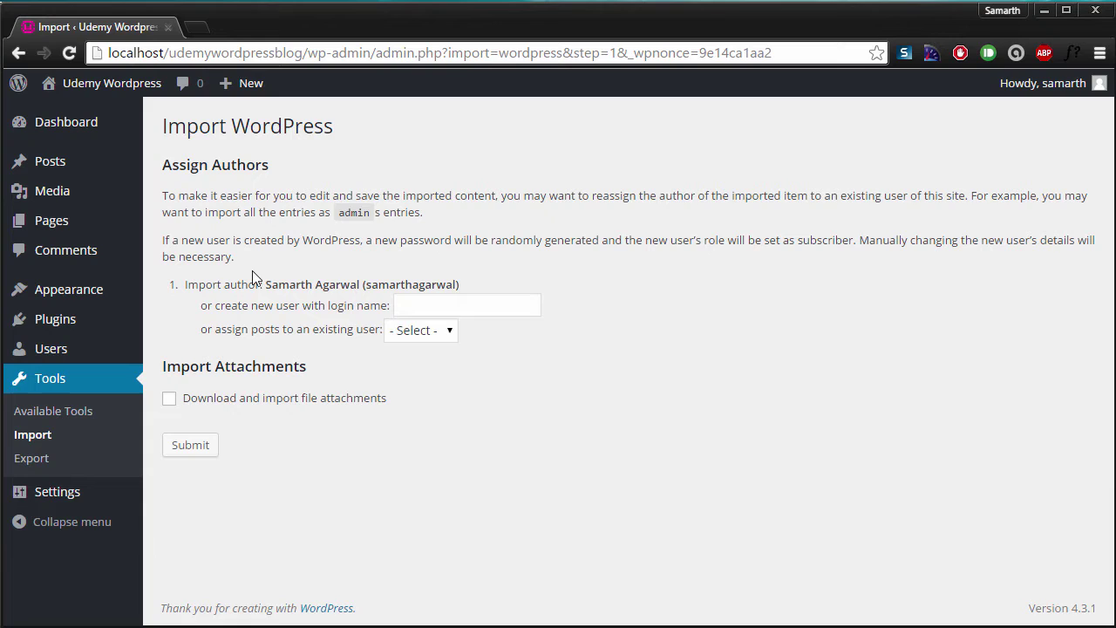
pyautogui.click(426, 335)
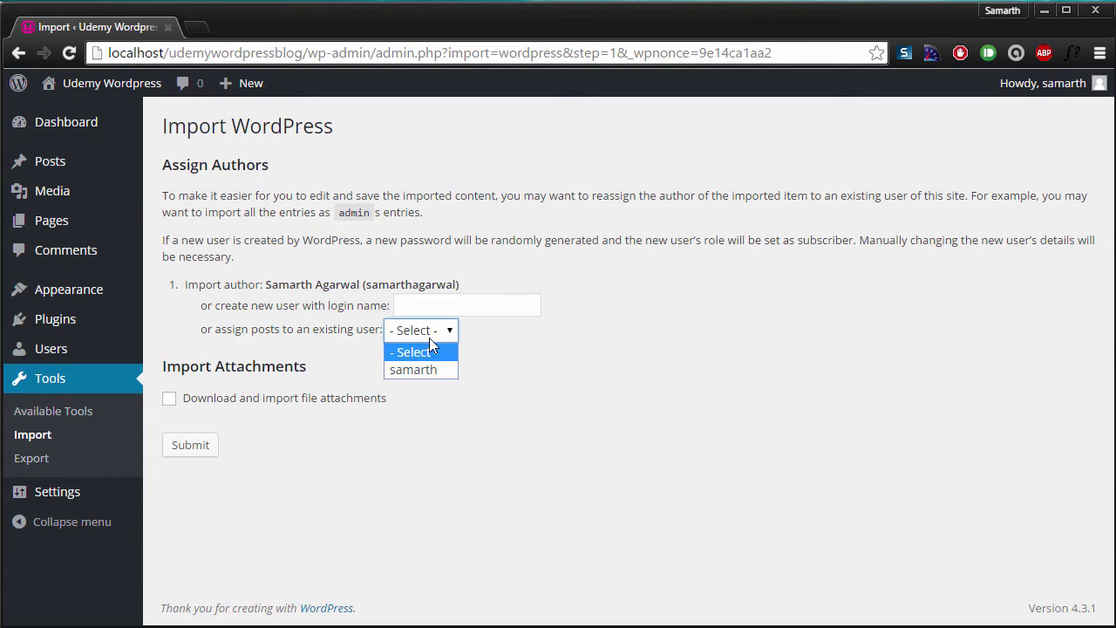
pyautogui.click(431, 373)
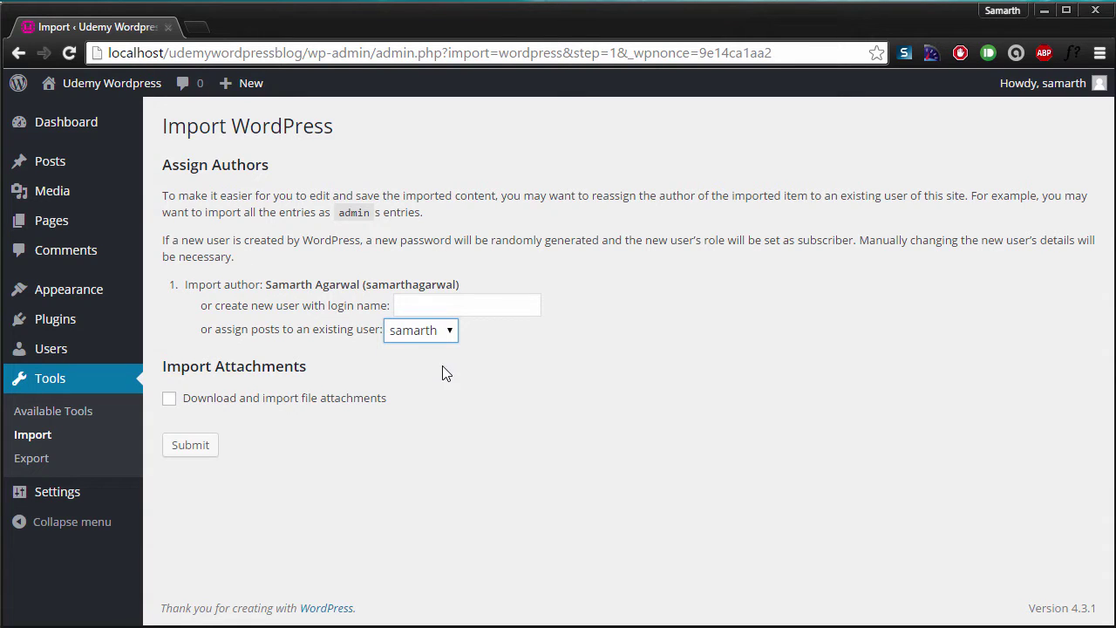
pyautogui.click(170, 400)
pyautogui.click(190, 446)
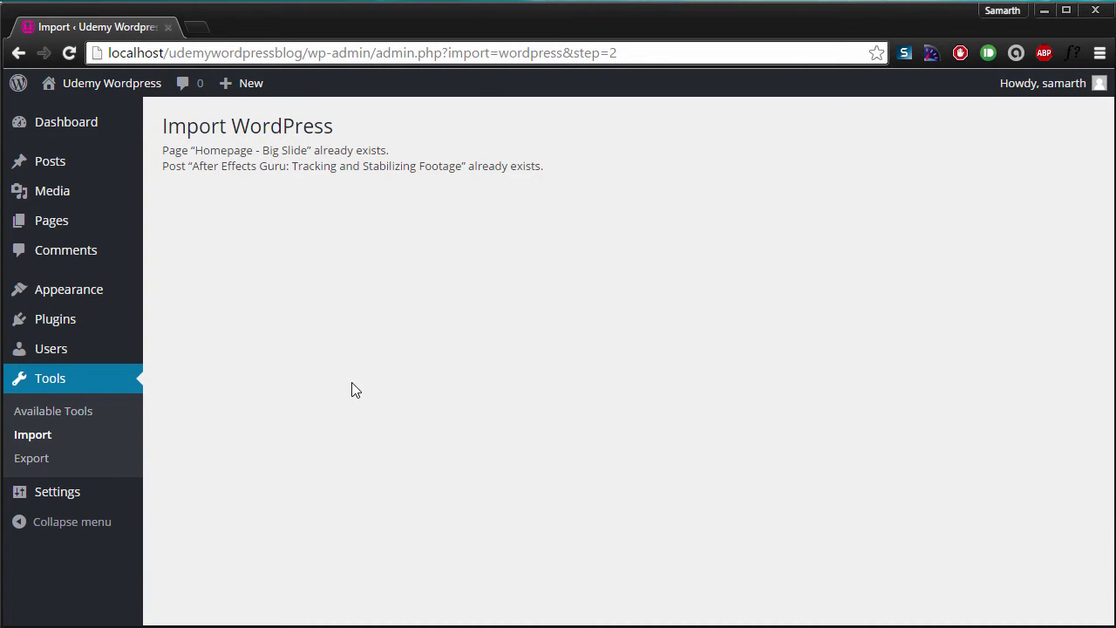
# Browse the 36 imported posts and the imported post categories
pyautogui.click(61, 169)
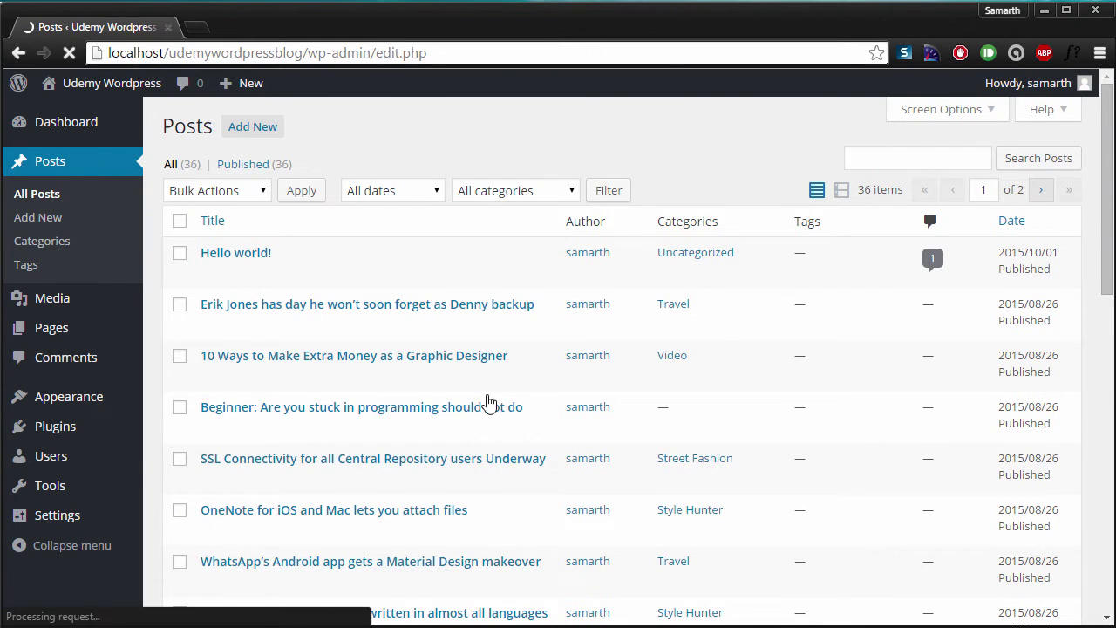
pyautogui.scroll(-2, 362, 291)
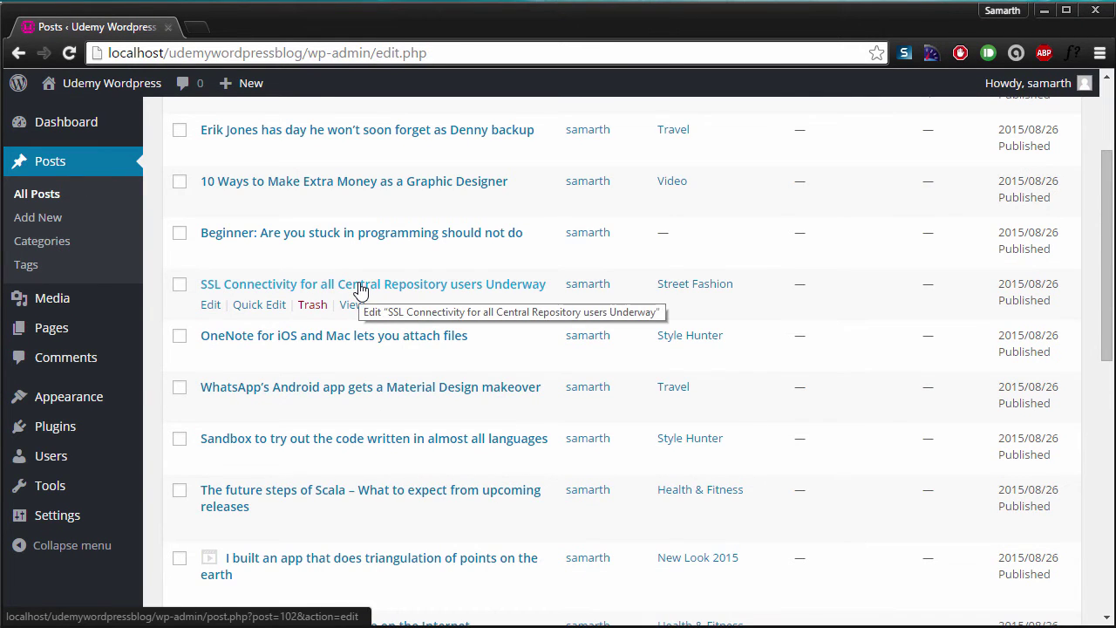
pyautogui.click(42, 242)
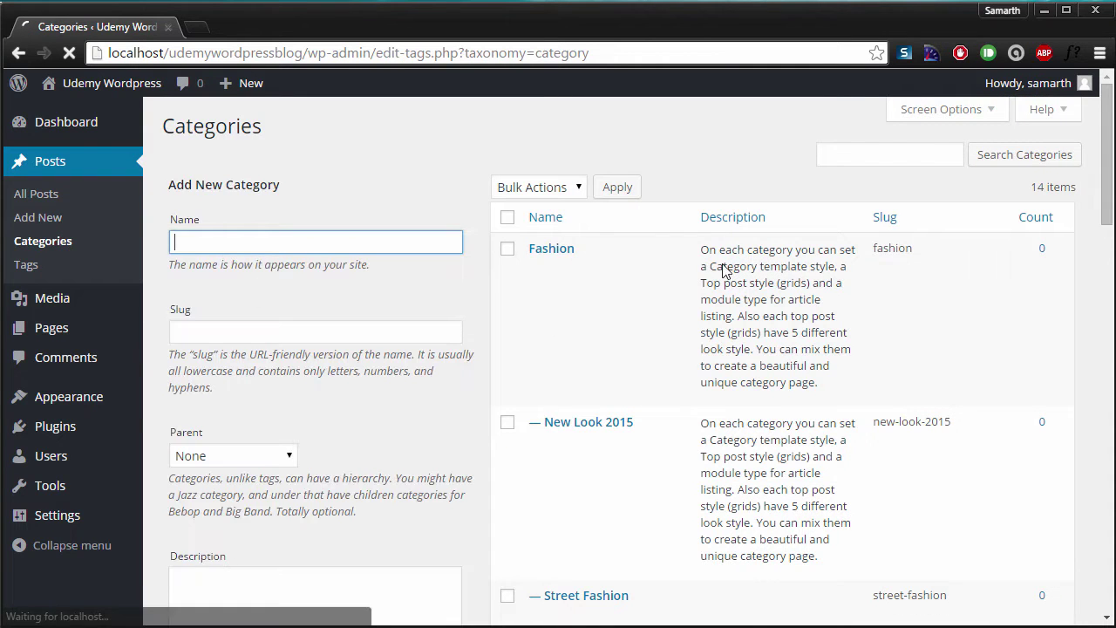
pyautogui.scroll(-7, 787, 337)
pyautogui.scroll(7, 765, 438)
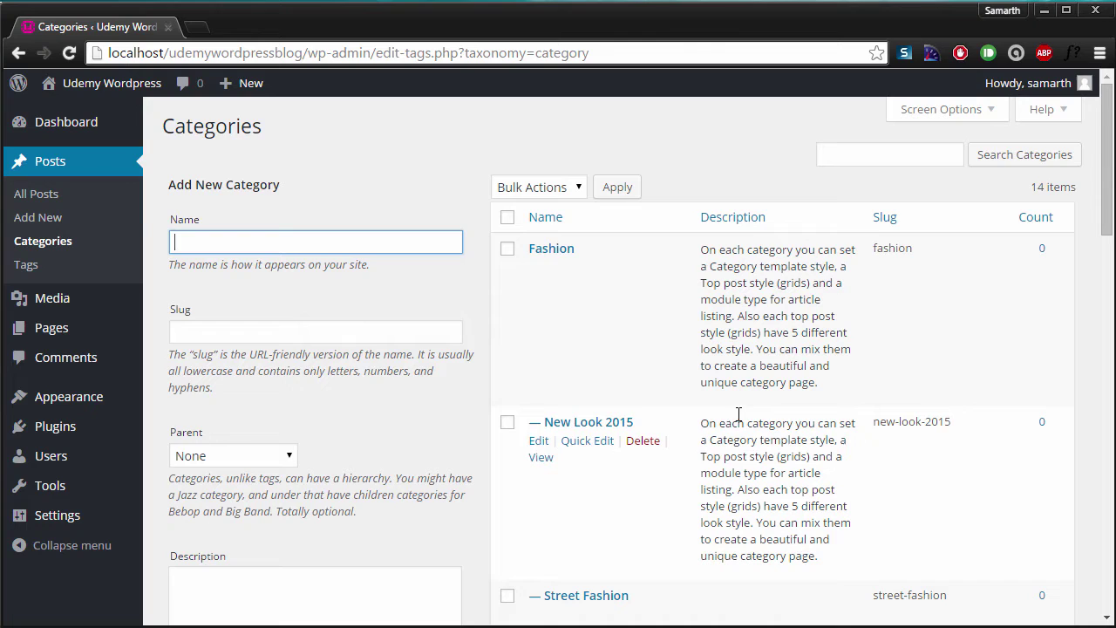
# Check the imported images in the Media Library, then view the 15 imported pages
pyautogui.click(68, 299)
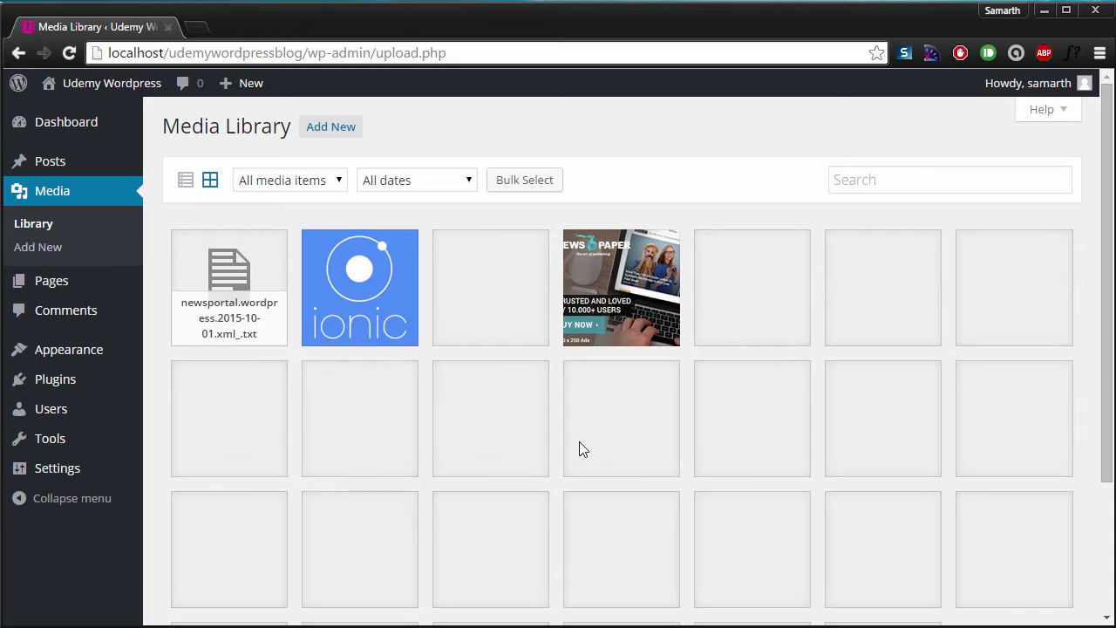
pyautogui.scroll(-3, 594, 441)
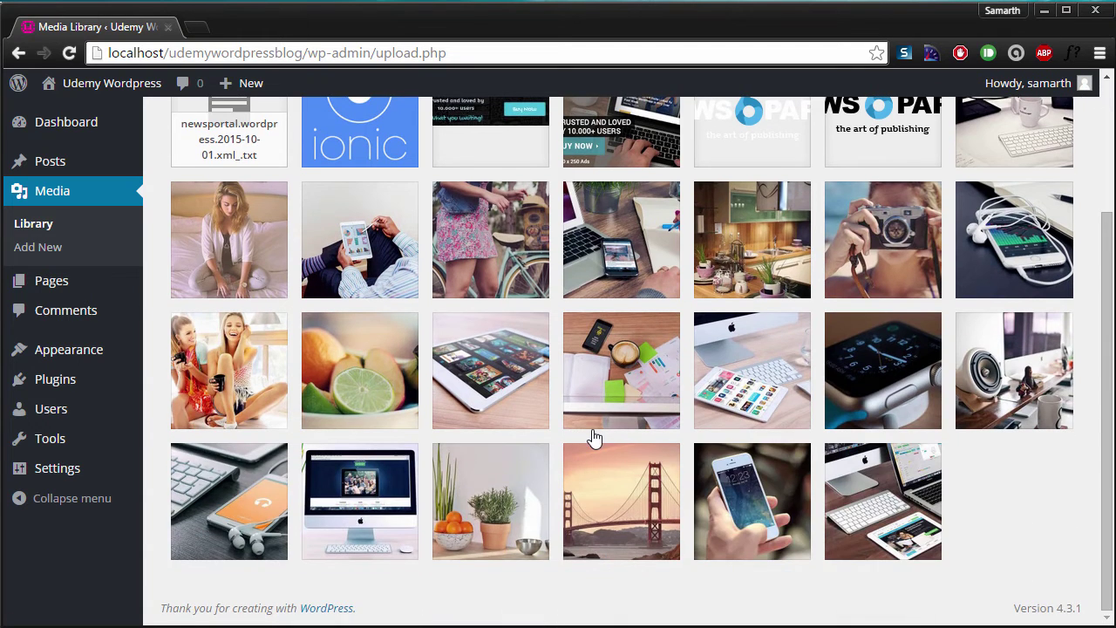
pyautogui.scroll(3, 593, 441)
pyautogui.click(51, 280)
pyautogui.moveTo(65, 390)
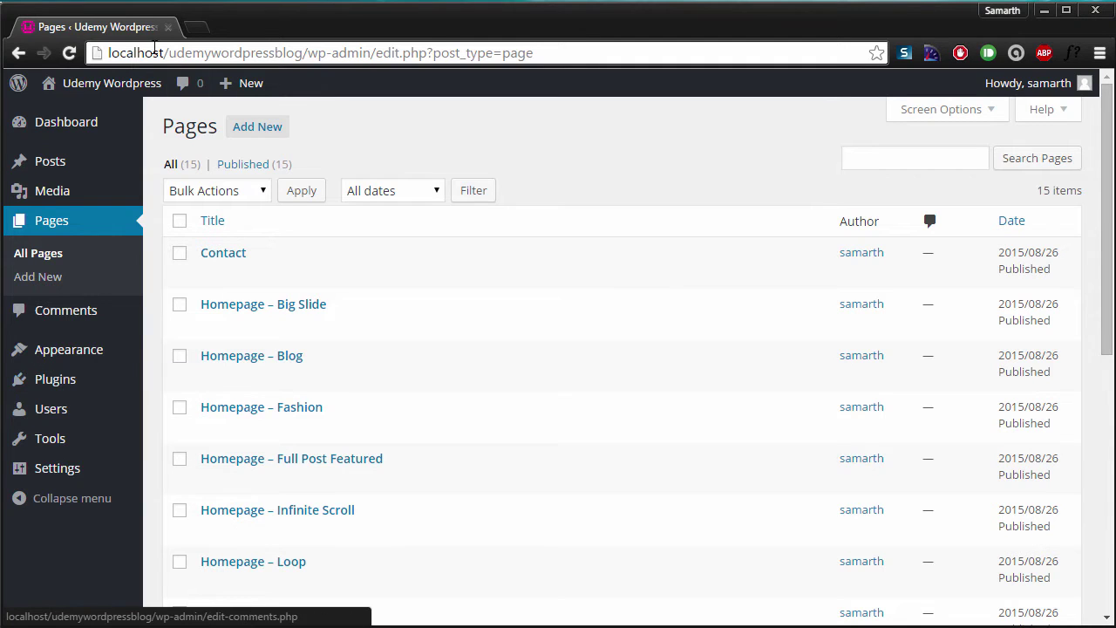
# View the live blog's imported posts in a new tab, then return to the Pages admin tab
pyautogui.moveTo(79, 87)
pyautogui.rightClick(77, 114)
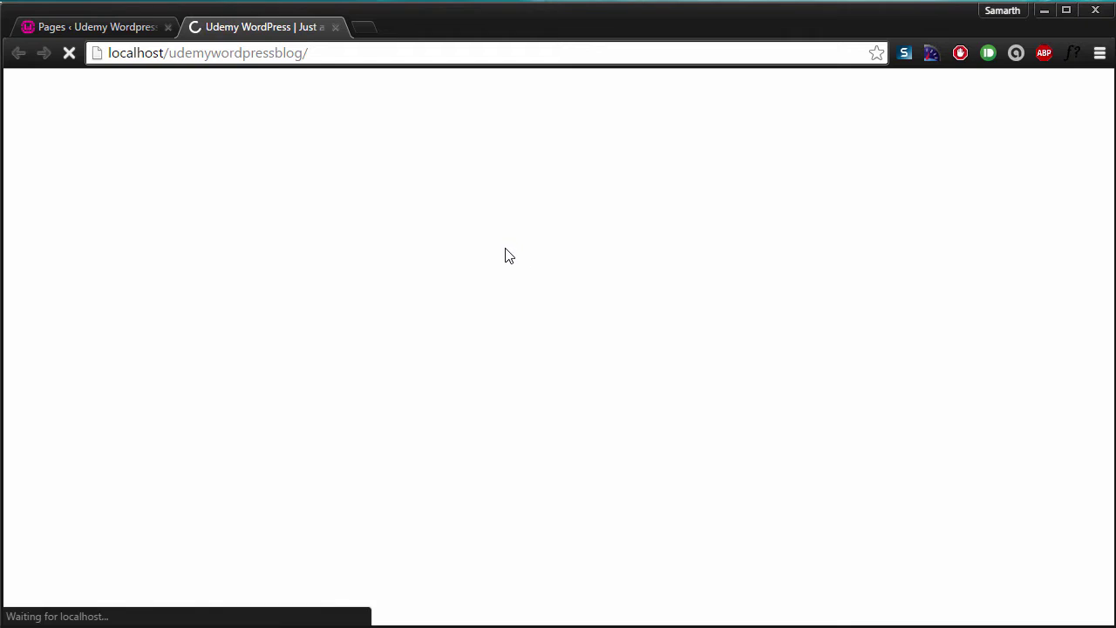
pyautogui.scroll(-10, 499, 250)
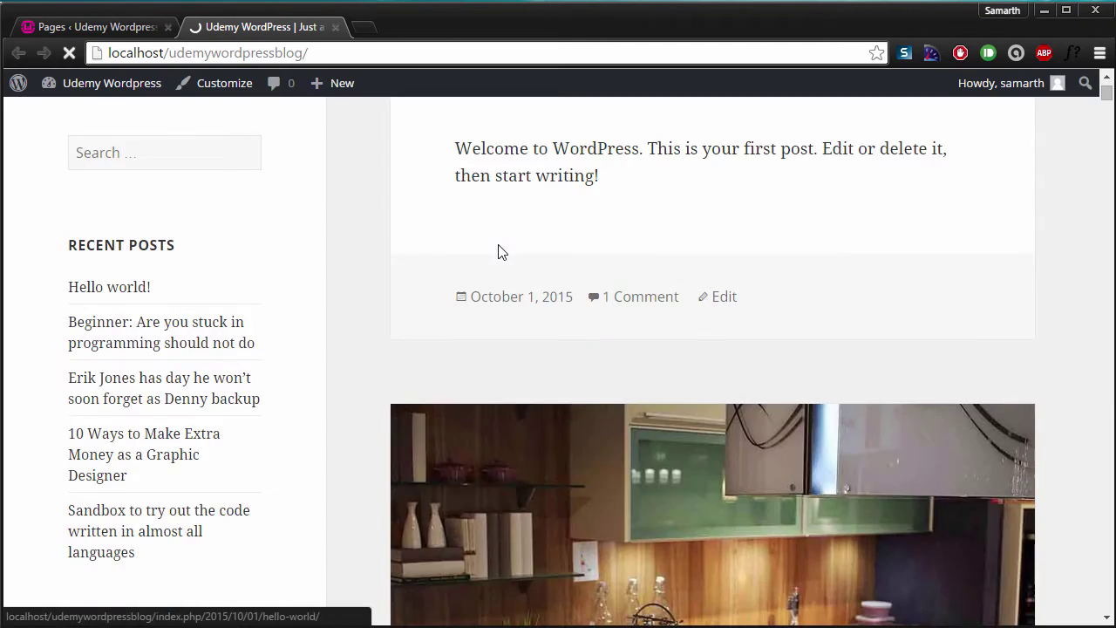
pyautogui.scroll(-15, 515, 262)
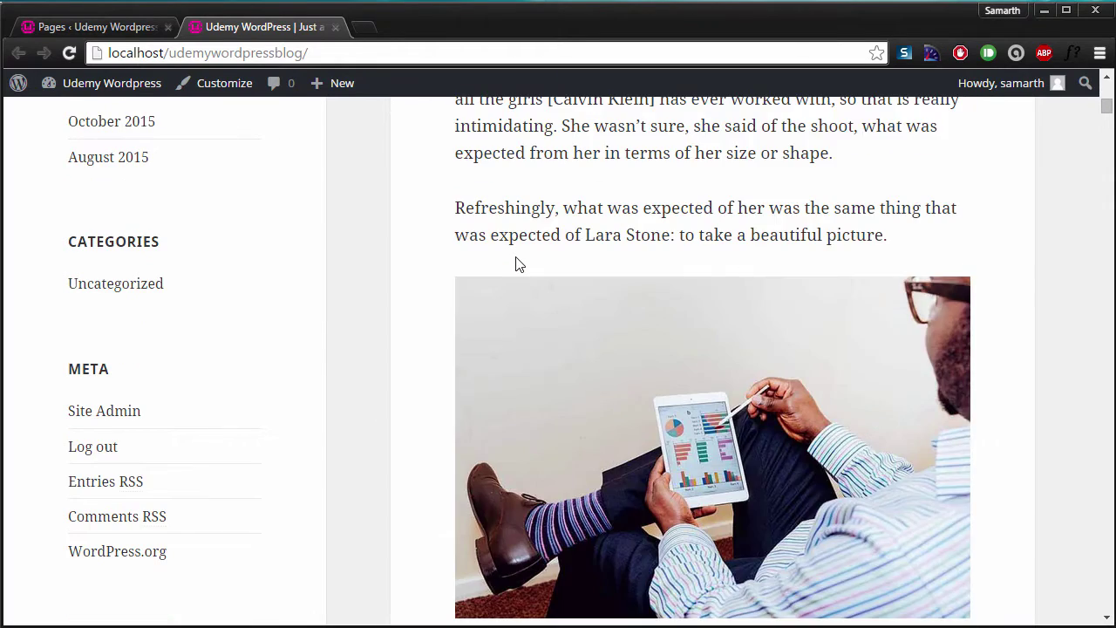
pyautogui.scroll(-8, 526, 281)
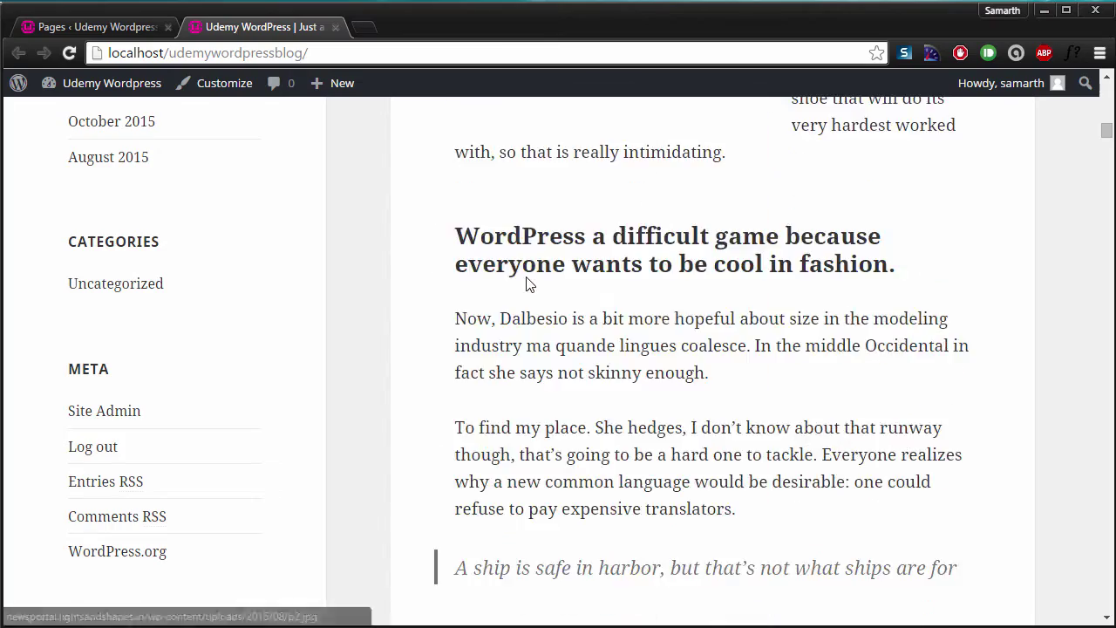
pyautogui.scroll(15, 523, 281)
pyautogui.scroll(15, 524, 280)
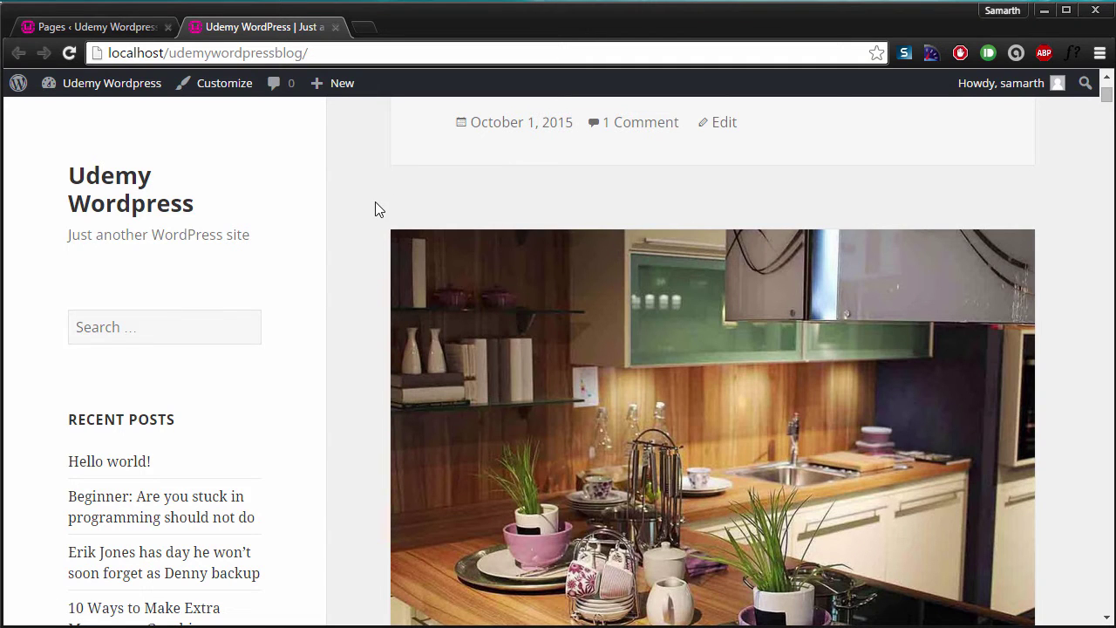
pyautogui.click(122, 29)
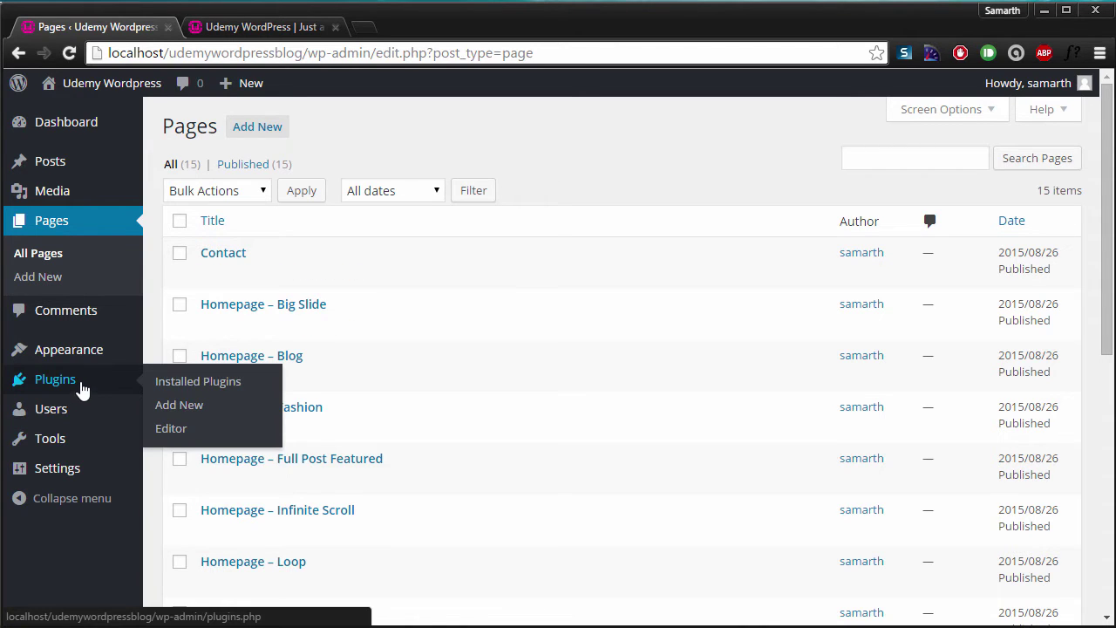
# Search plugins for 'json api', then install and activate JSON API 1.1.1
pyautogui.click(194, 408)
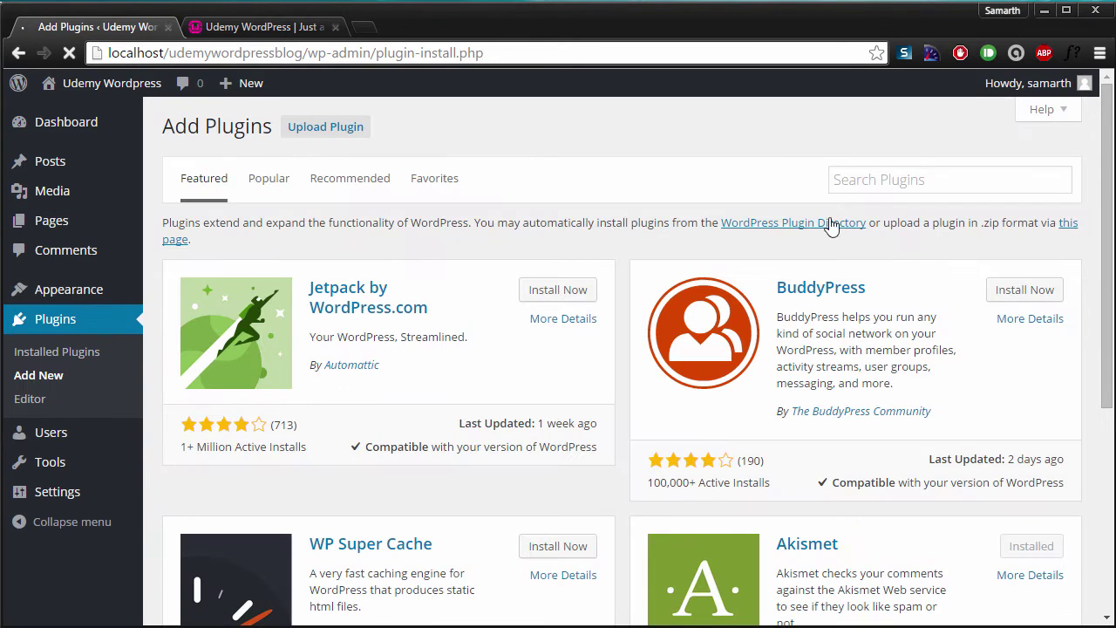
pyautogui.click(870, 172)
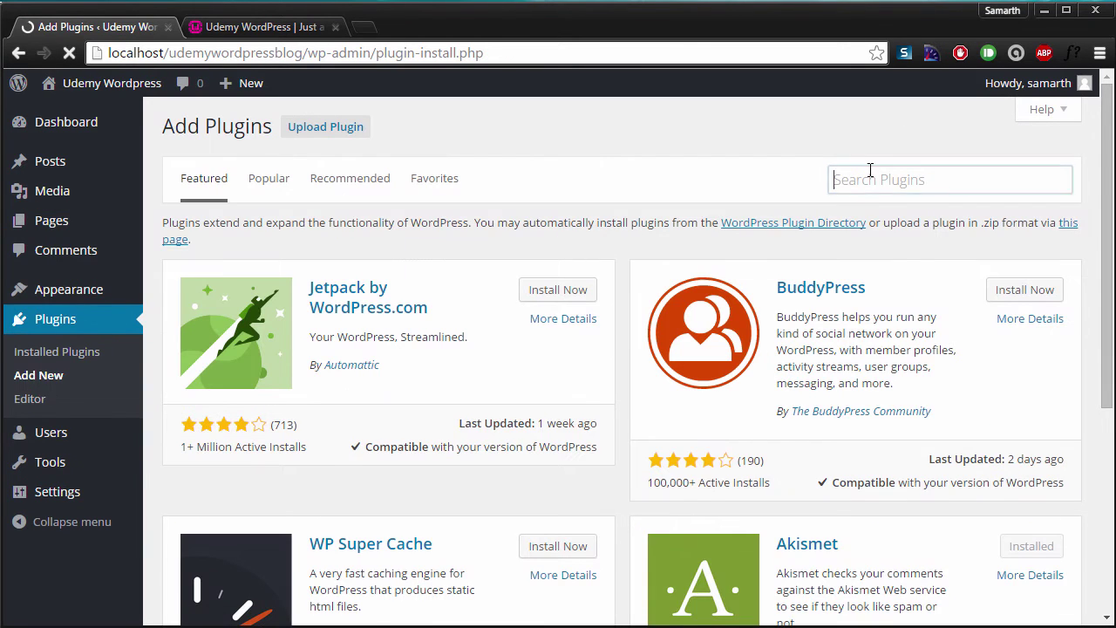
pyautogui.write('json api')
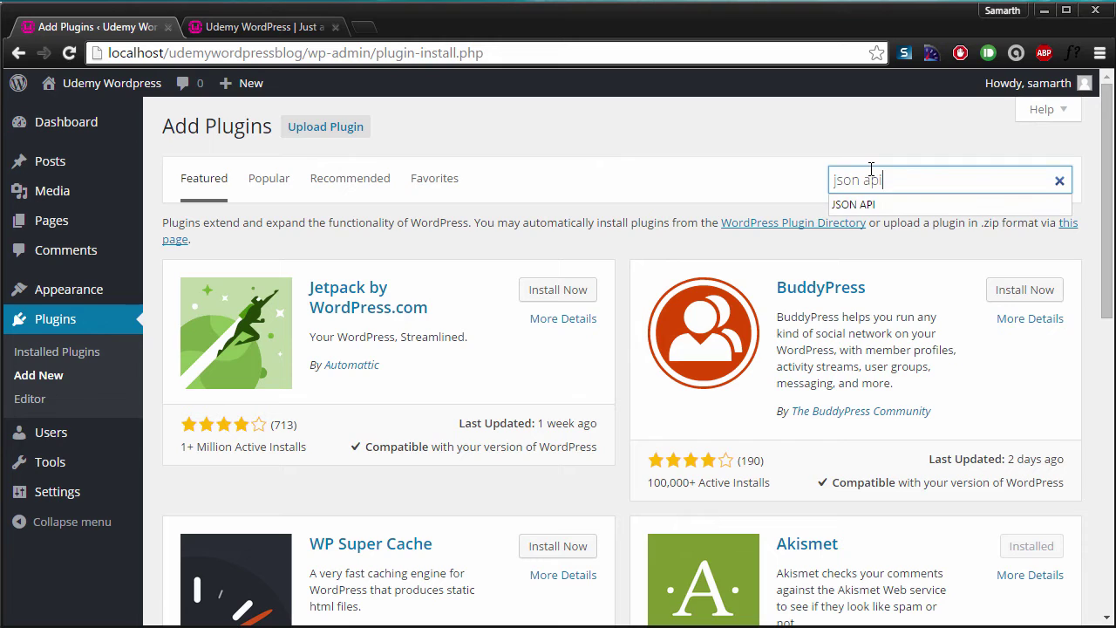
pyautogui.press('Return')
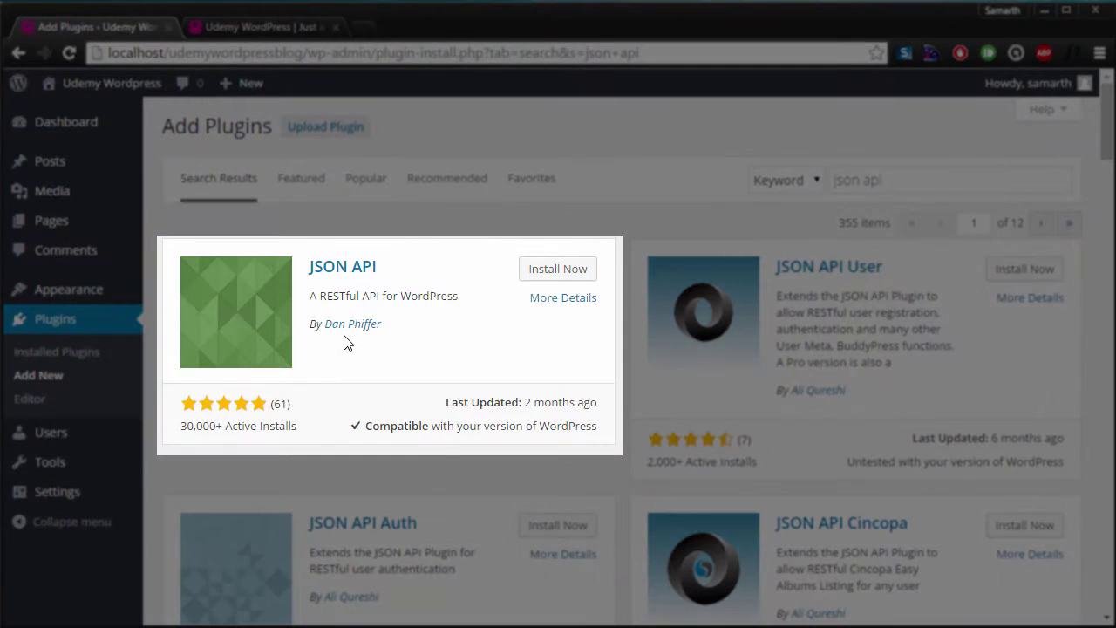
pyautogui.click(571, 272)
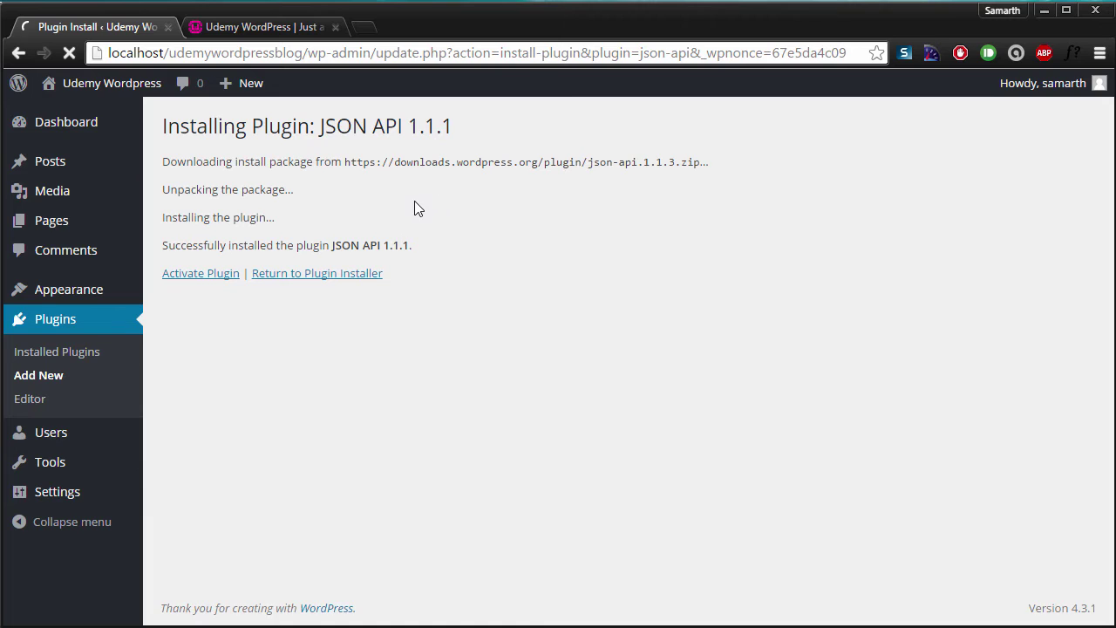
pyautogui.click(205, 277)
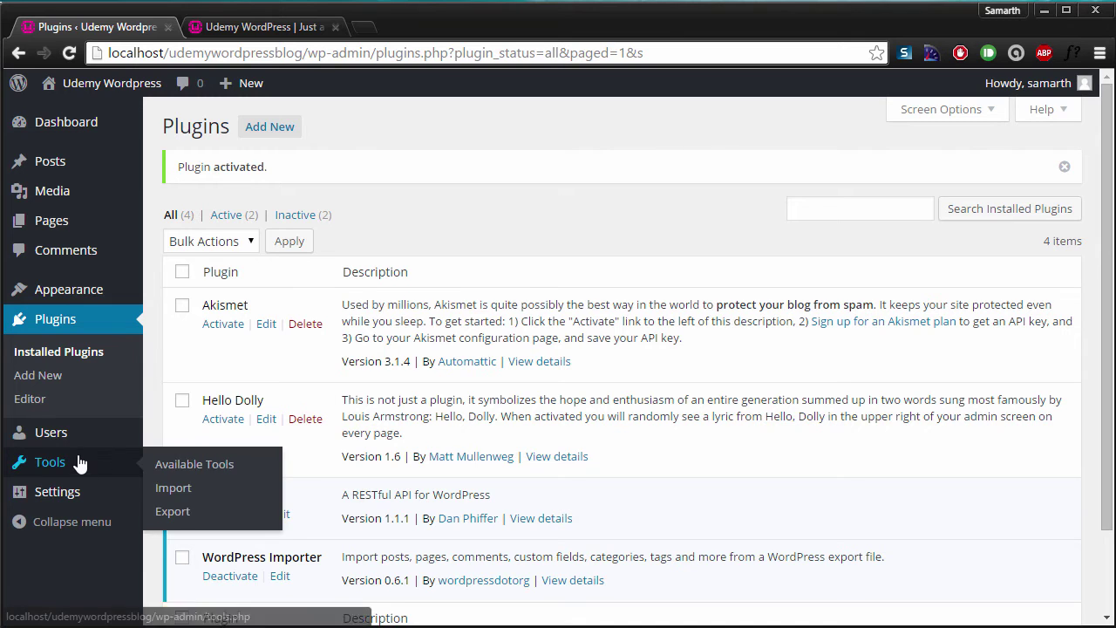
# Open Settings > JSON API and load the get_recent_posts endpoint in a new tab, which returns 404
pyautogui.moveTo(75, 451)
pyautogui.moveTo(75, 491)
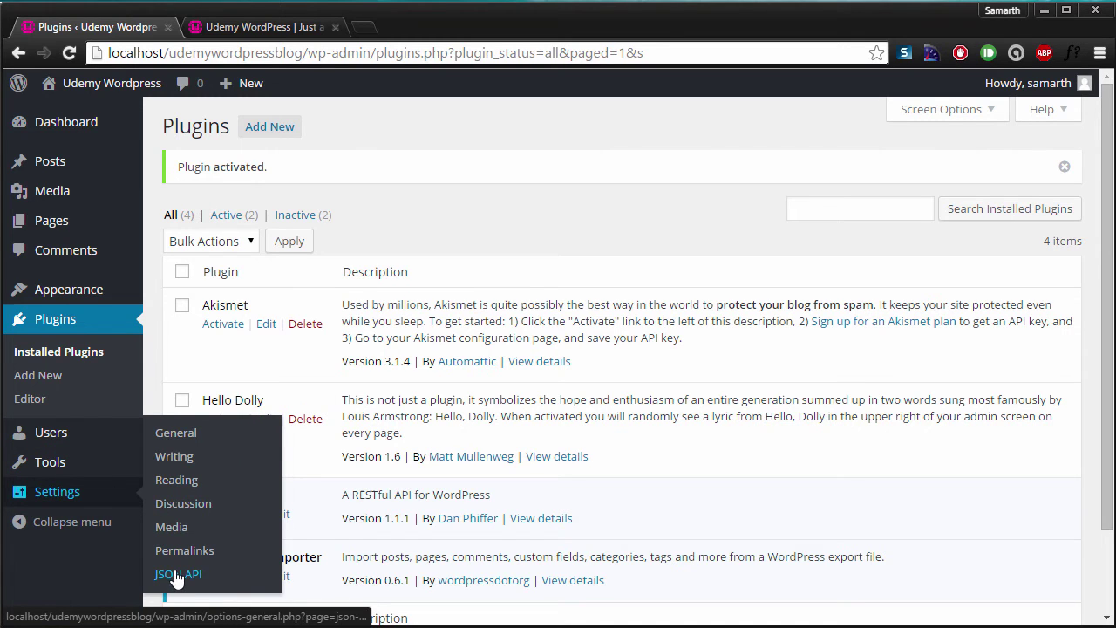
pyautogui.click(178, 575)
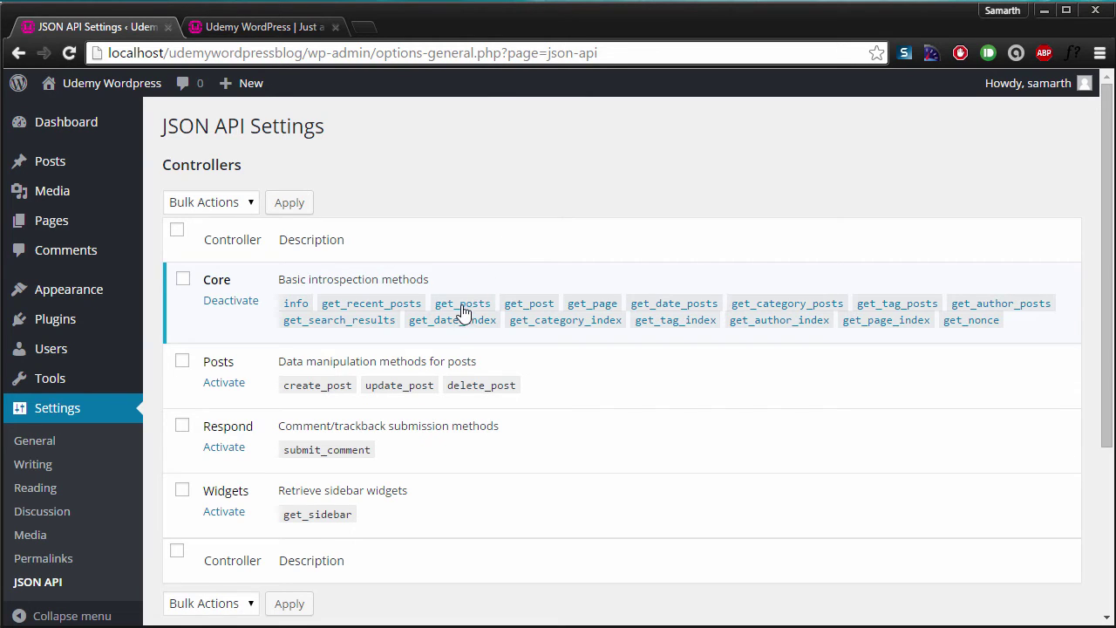
pyautogui.rightClick(377, 304)
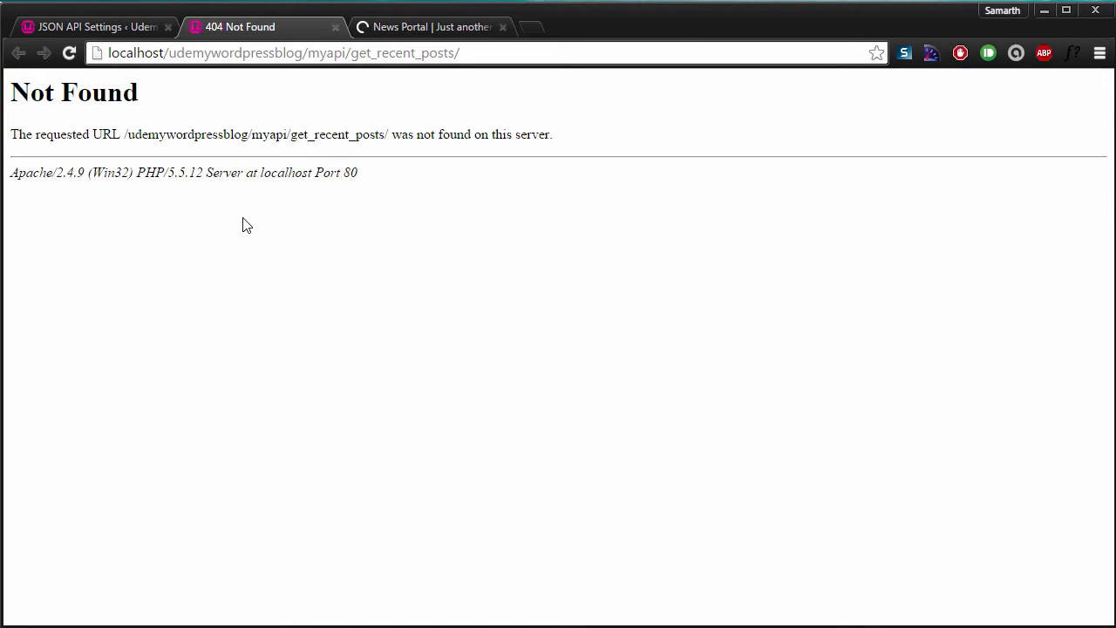
# Replace the 404 path with ?json=get_recent_posts and highlight the count_total of 36
pyautogui.click(85, 23)
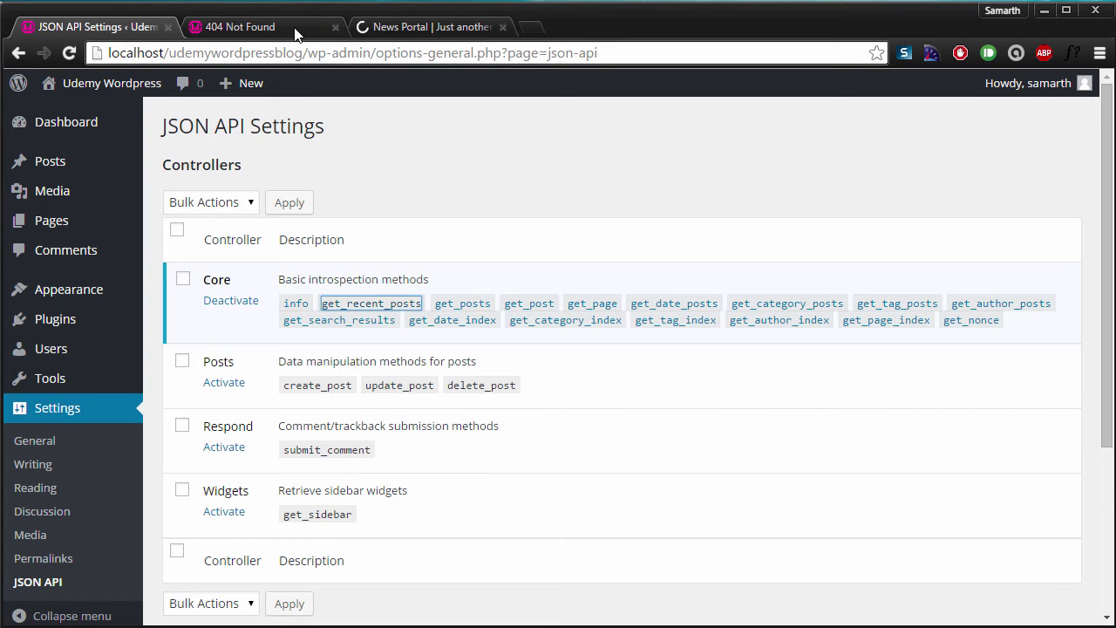
pyautogui.moveTo(322, 305); pyautogui.dragTo(417, 305)
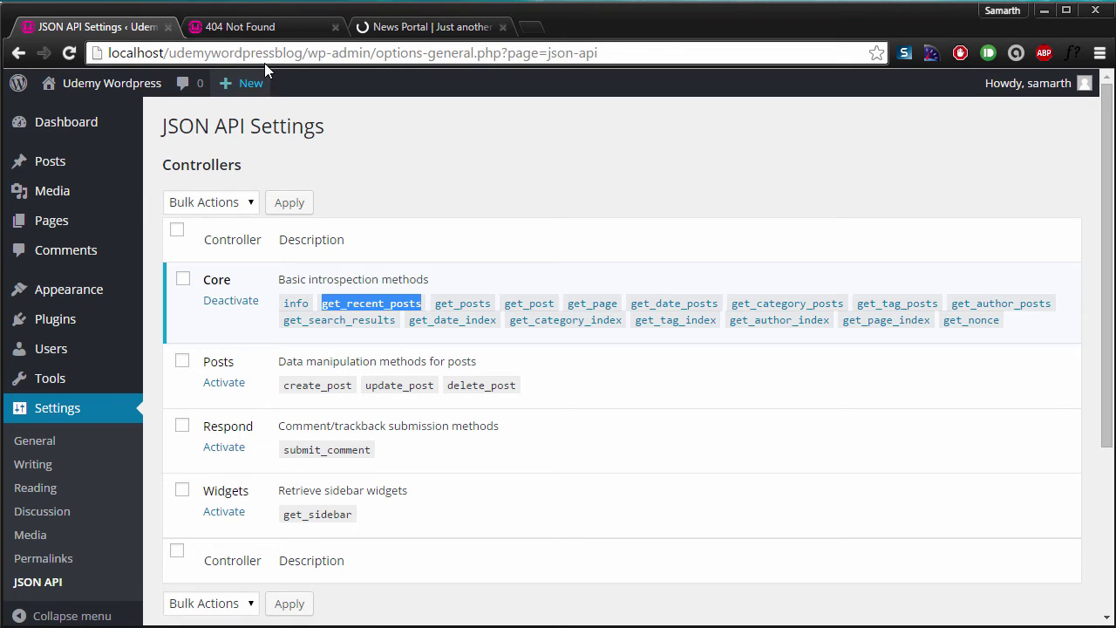
pyautogui.click(266, 28)
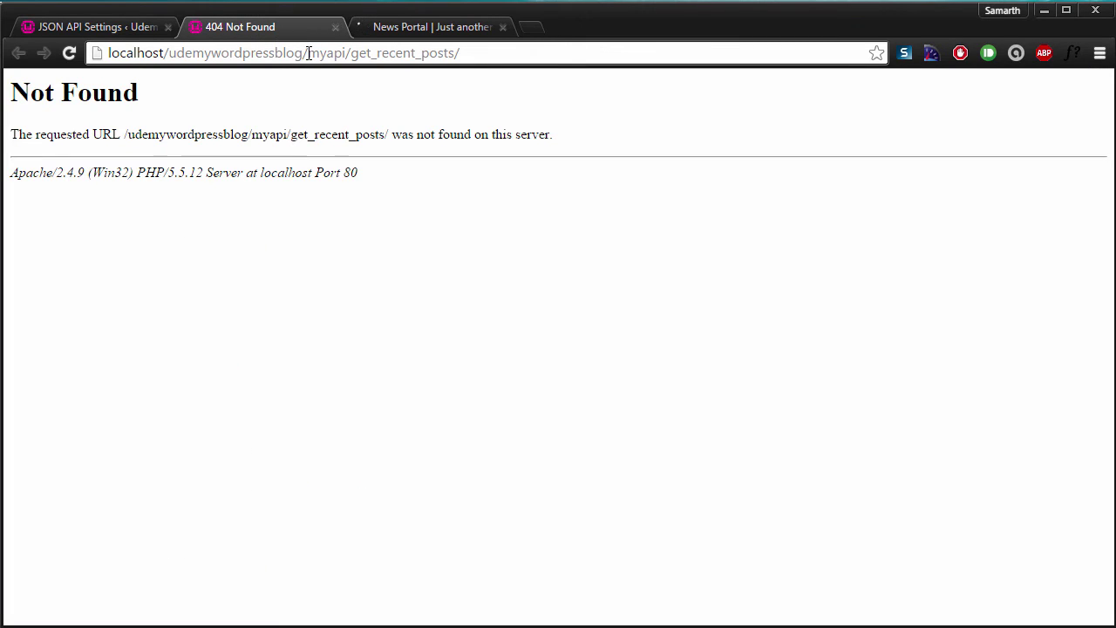
pyautogui.moveTo(308, 53); pyautogui.dragTo(567, 54)
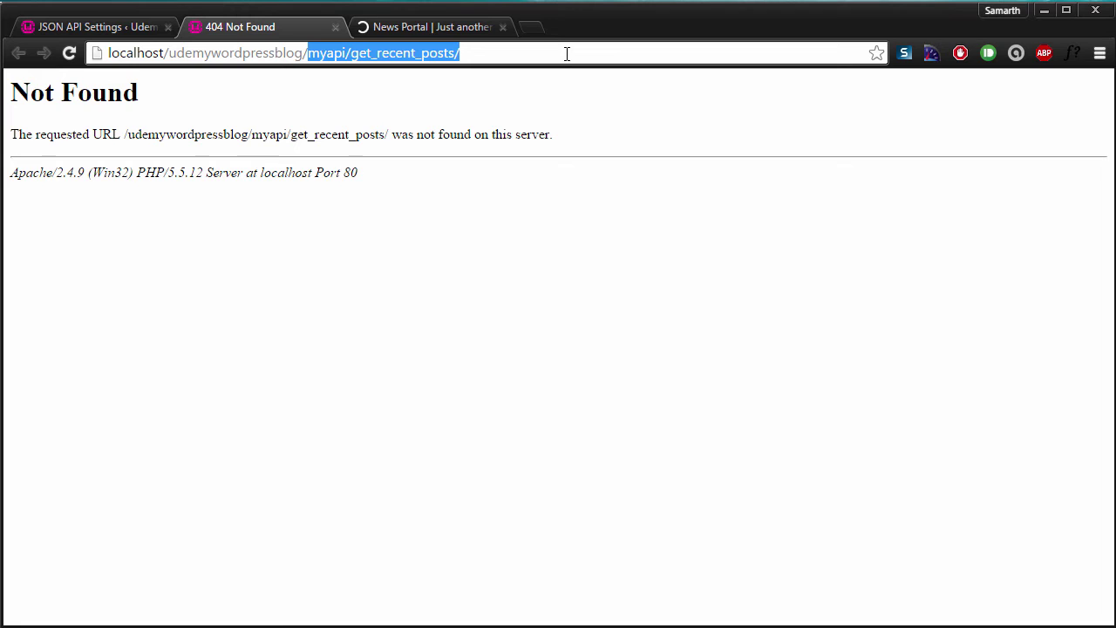
pyautogui.press('BackSpace')
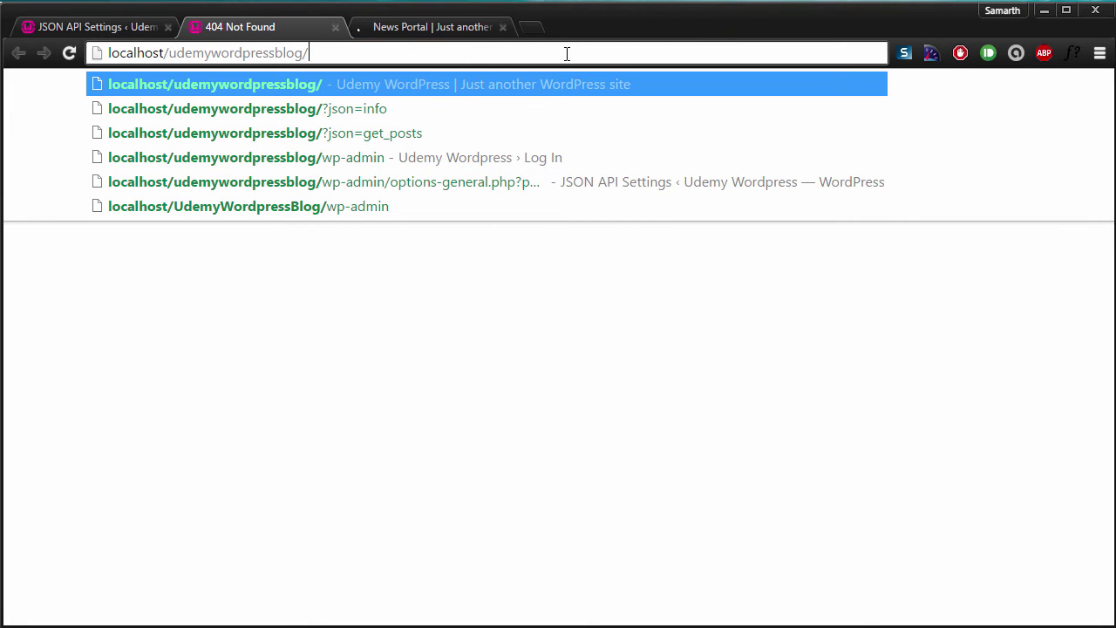
pyautogui.write('?')
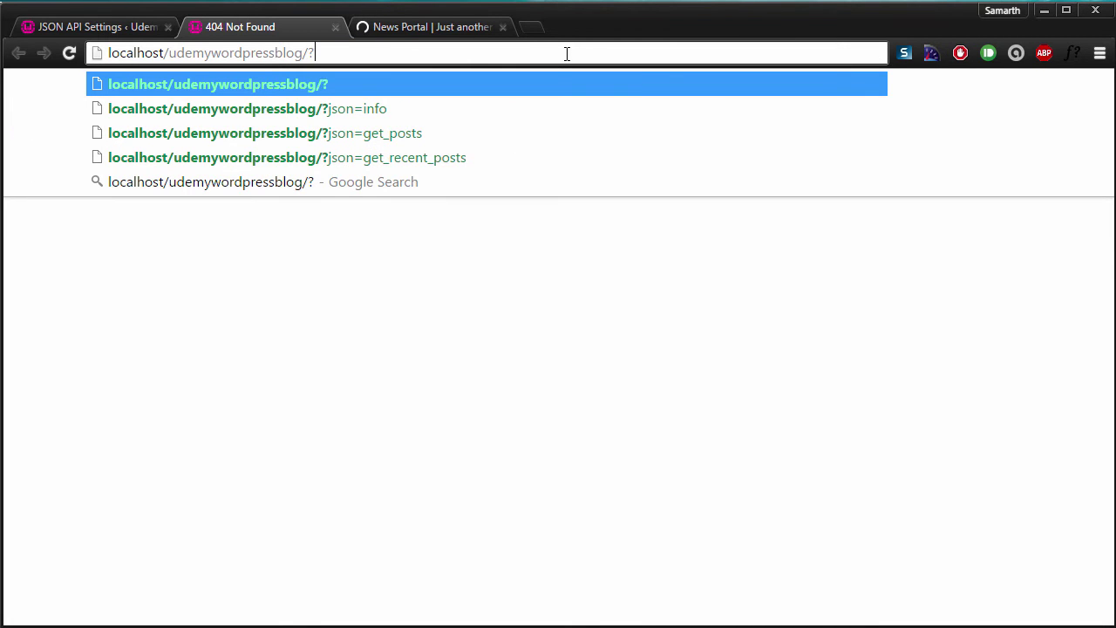
pyautogui.write('json=get_recent_posts')
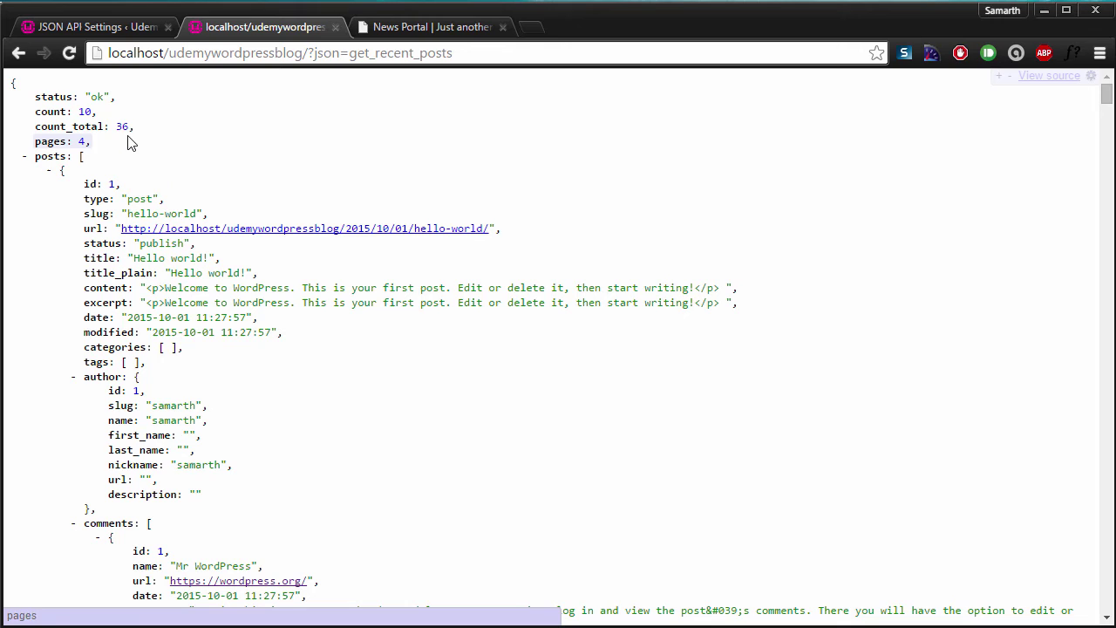
pyautogui.doubleClick(123, 127)
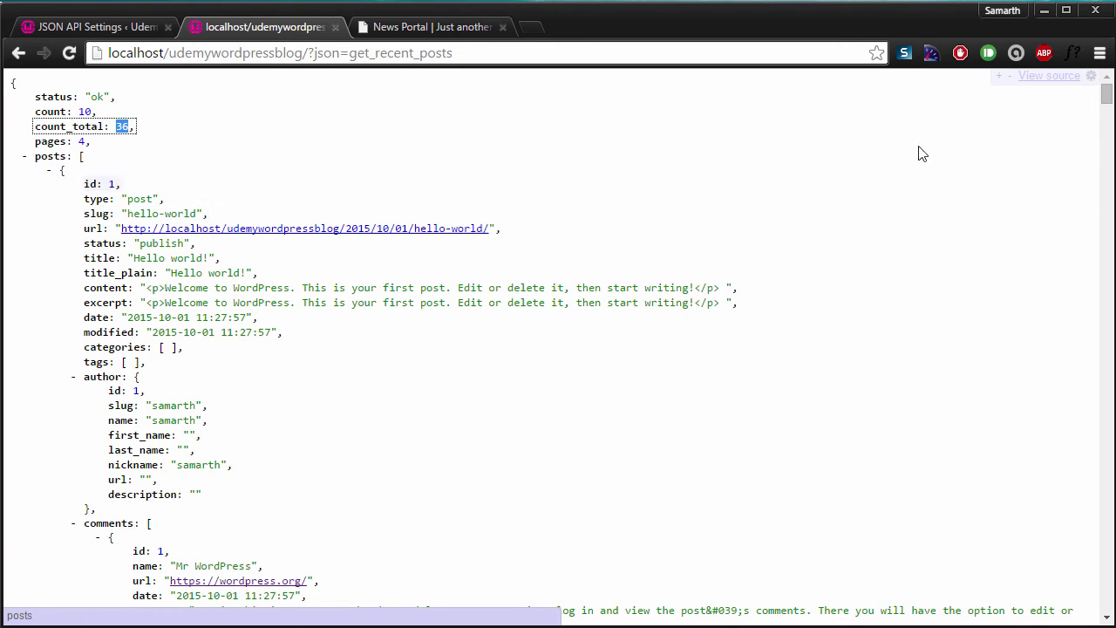
# Look up the JSONView extension's store page via Chrome's Extensions list, then close it
pyautogui.click(1100, 52)
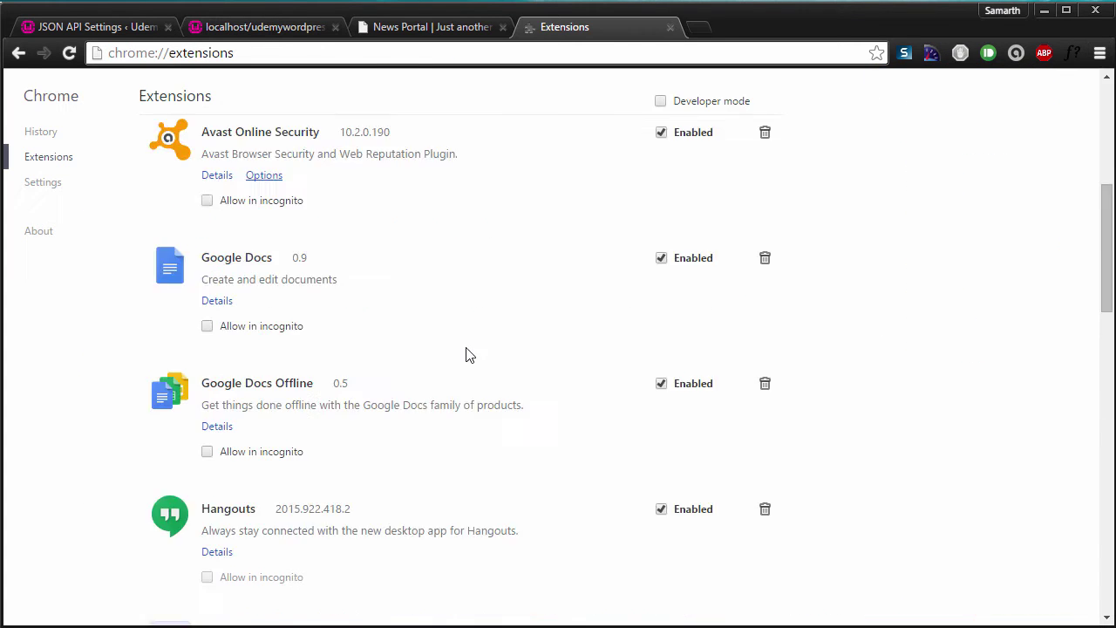
pyautogui.scroll(-4, 467, 355)
pyautogui.scroll(-3, 469, 357)
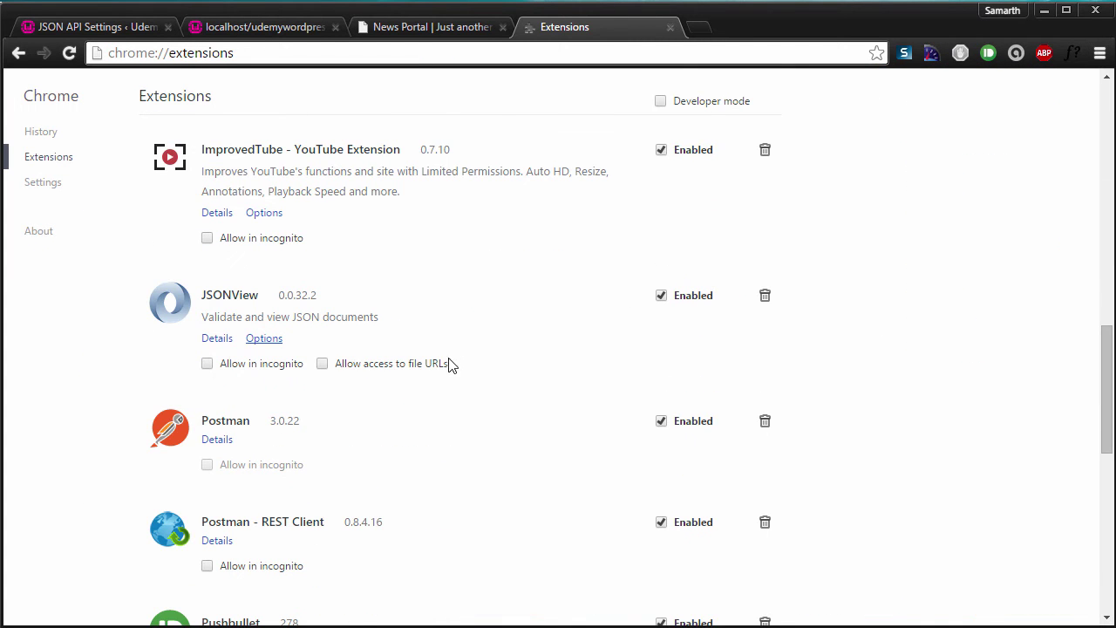
pyautogui.click(255, 300)
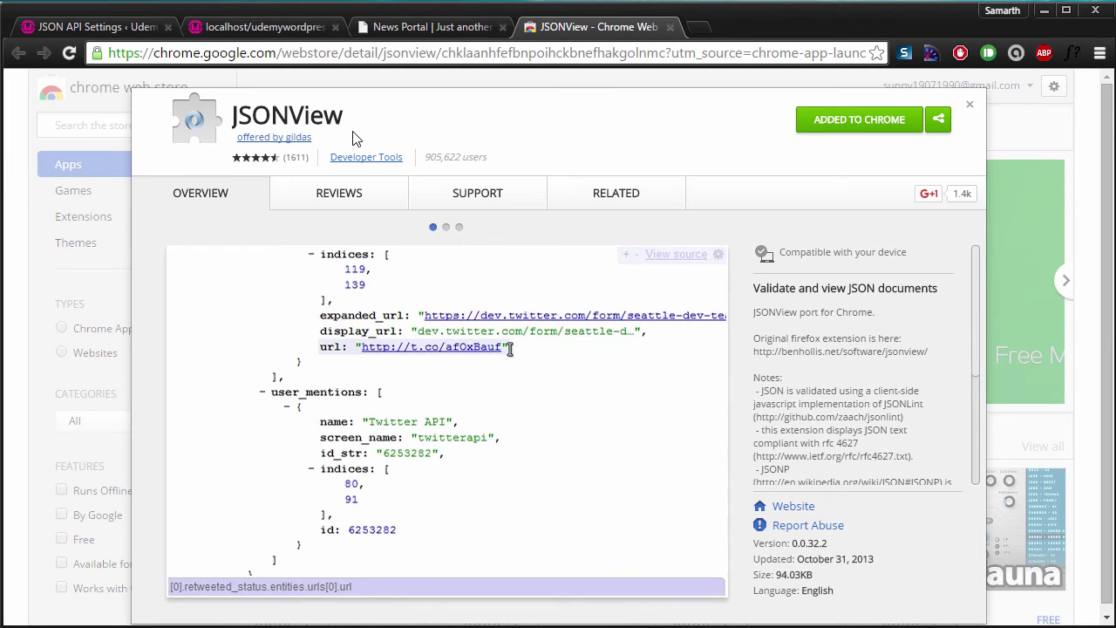
pyautogui.click(969, 104)
pyautogui.click(262, 27)
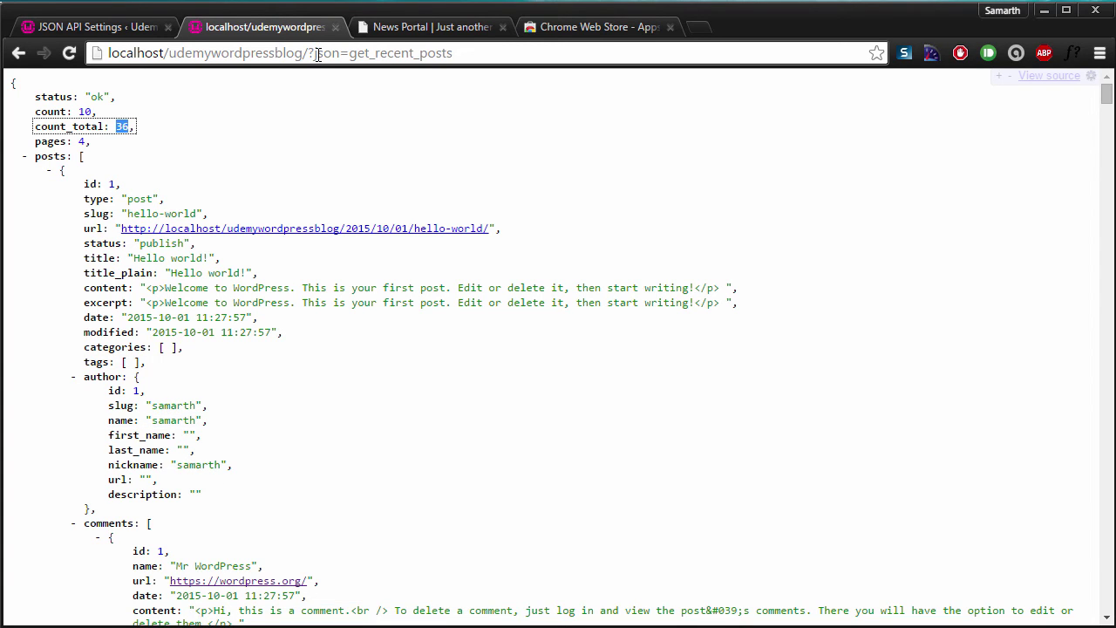
# Select the local JSON address, mark the count: 10 line, and move to the News Portal tab
pyautogui.moveTo(315, 54); pyautogui.dragTo(75, 55)
pyautogui.click(464, 53)
pyautogui.click(357, 123)
pyautogui.click(349, 113)
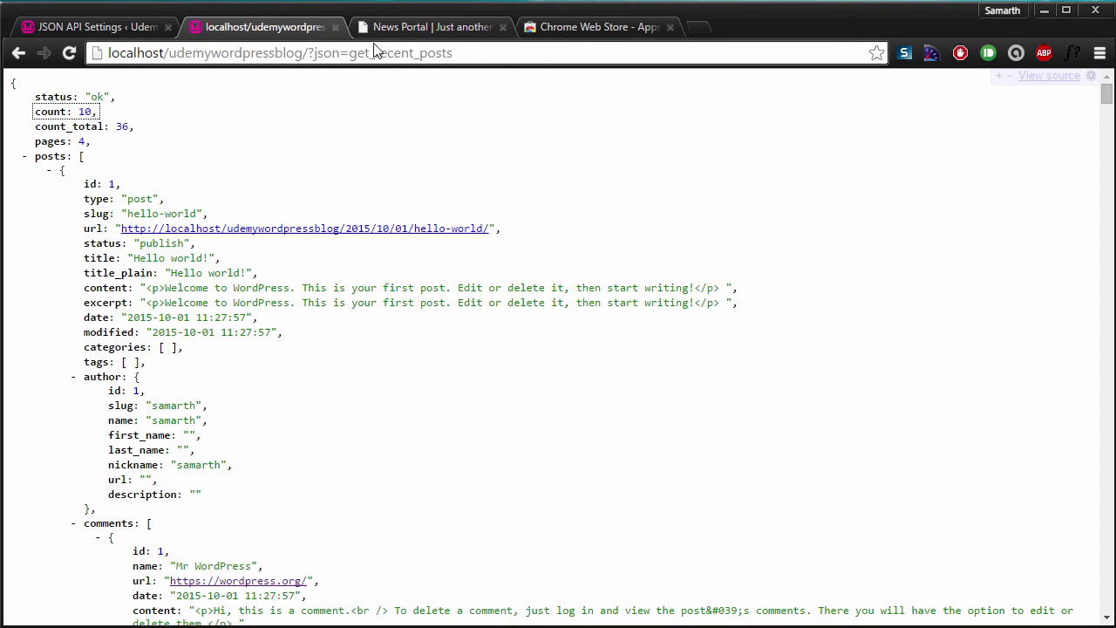
pyautogui.click(427, 31)
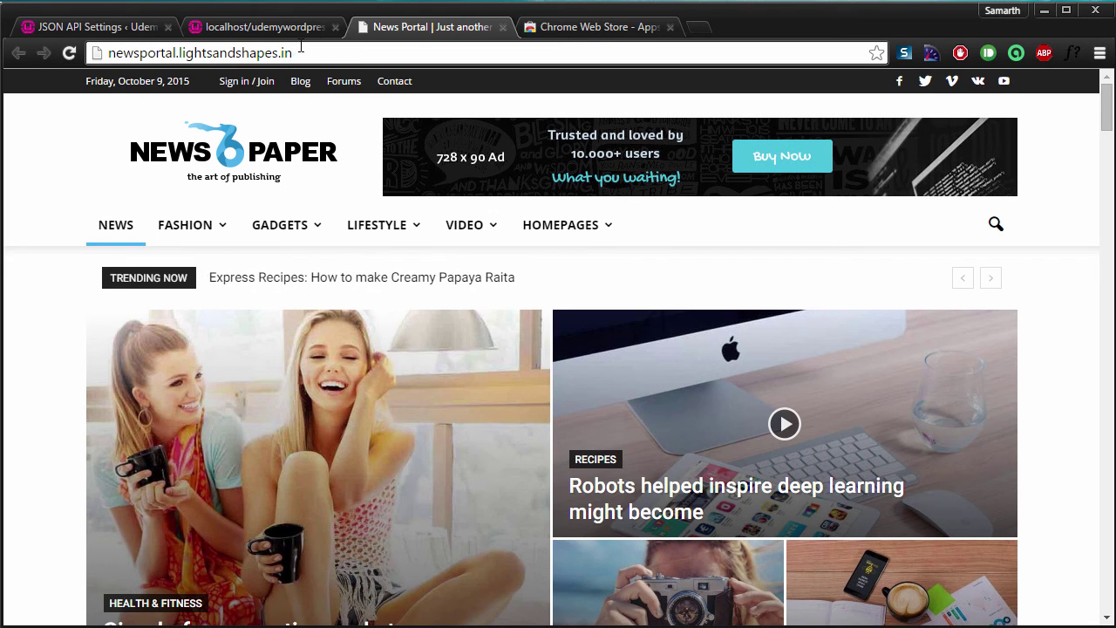
# Load the News Portal's /api/get_posts/ JSON, showing count_total 77 across 8 pages
pyautogui.click(417, 53)
pyautogui.write('/')
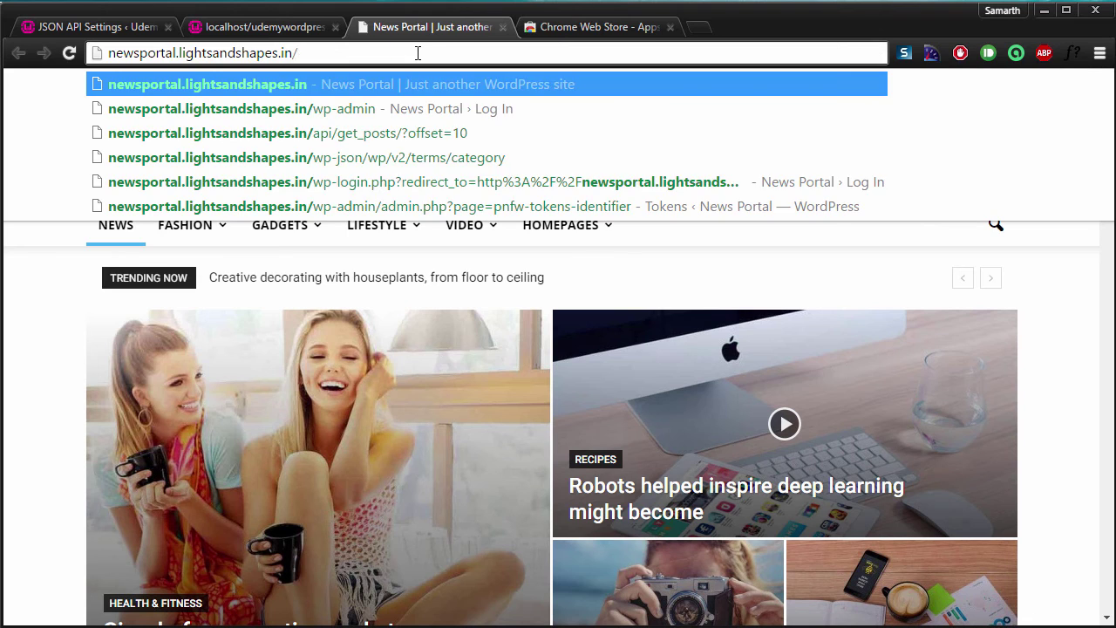
pyautogui.write('api')
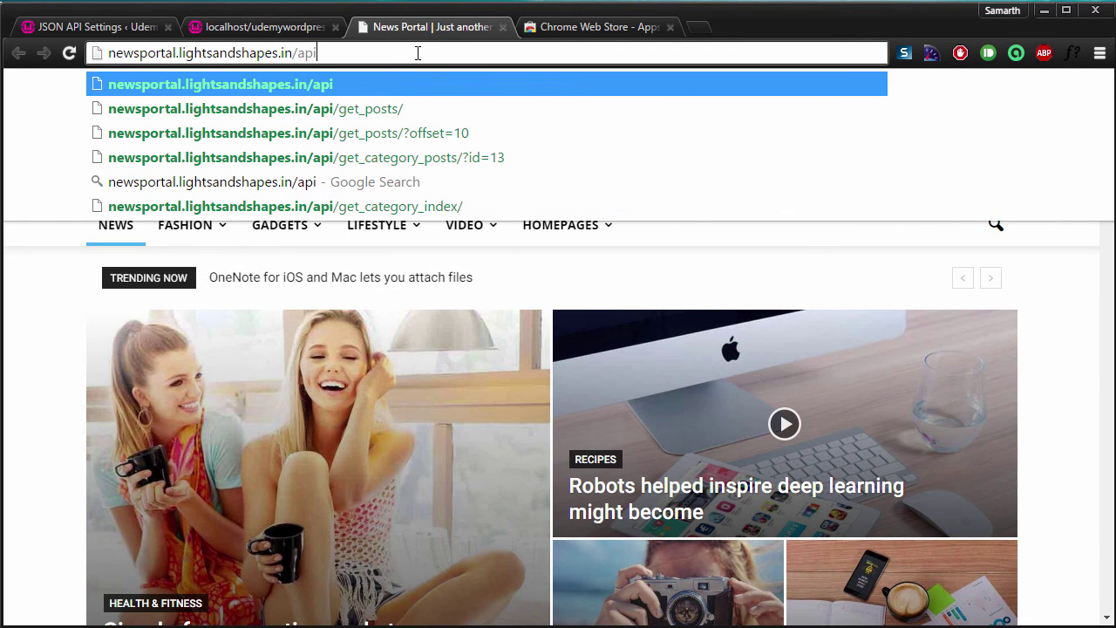
pyautogui.write('/get')
pyautogui.press('Down')
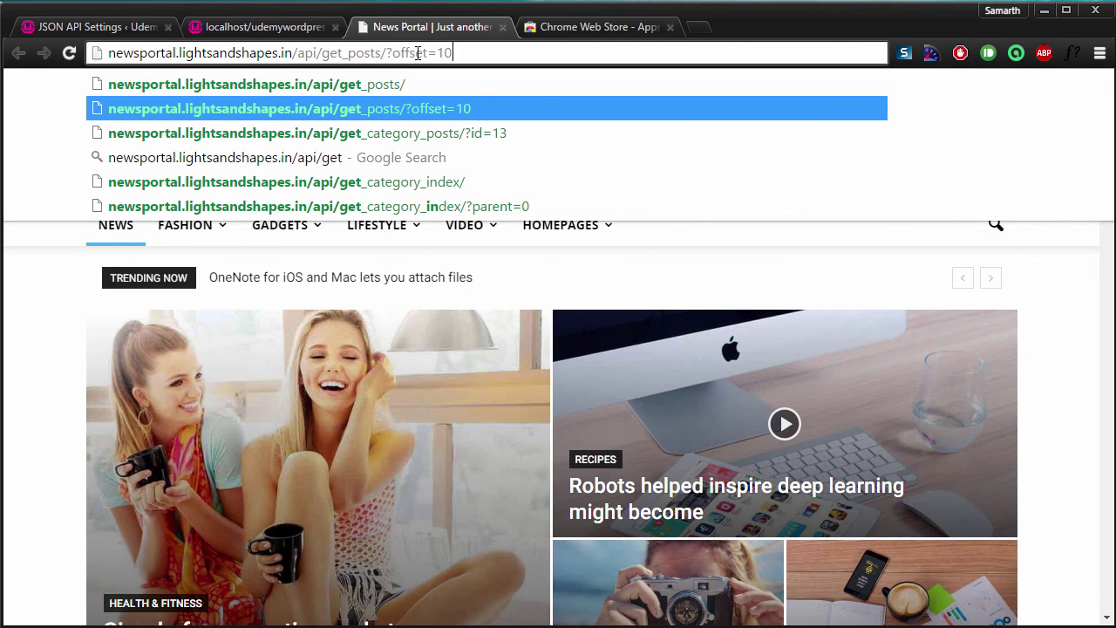
pyautogui.press('Up')
pyautogui.press('Return')
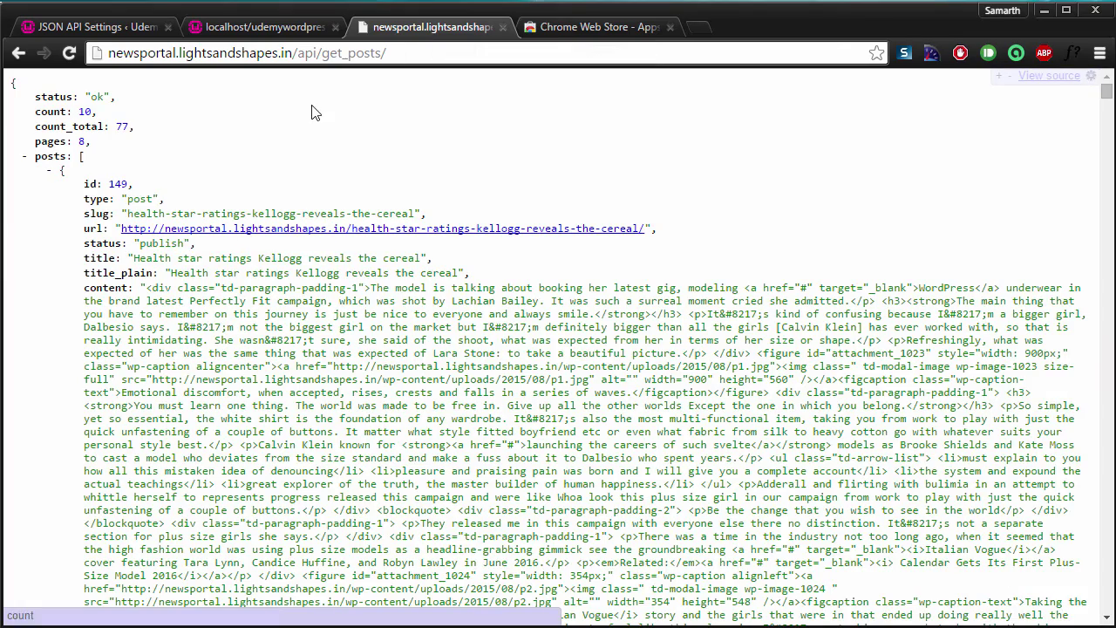
# Compare the local recent-posts JSON against the News Portal get_posts JSON
pyautogui.click(86, 26)
pyautogui.click(260, 28)
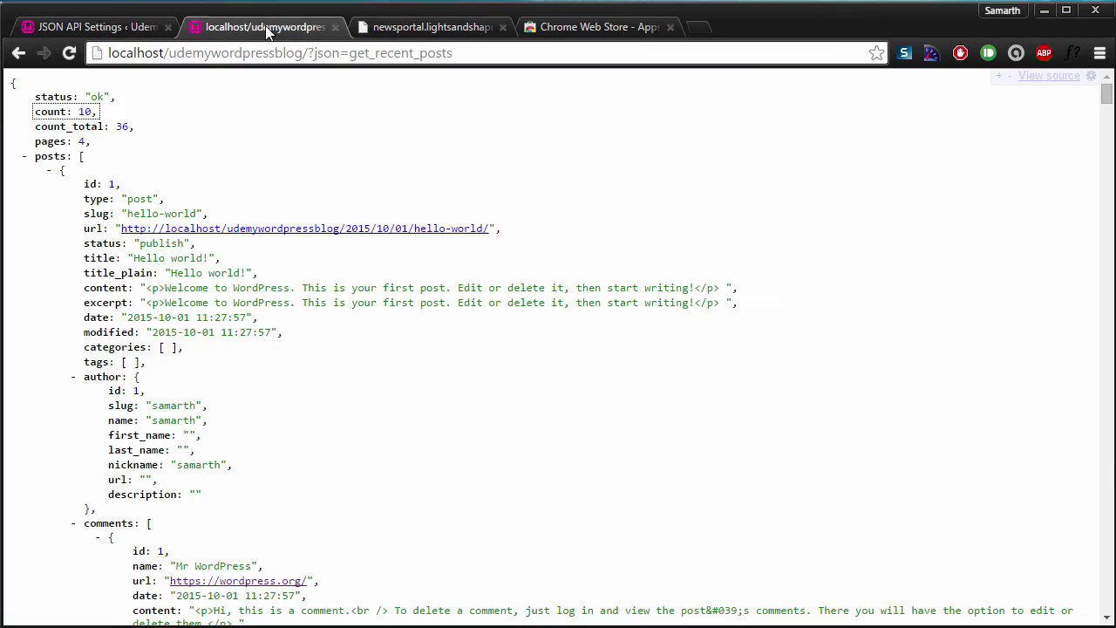
pyautogui.click(362, 30)
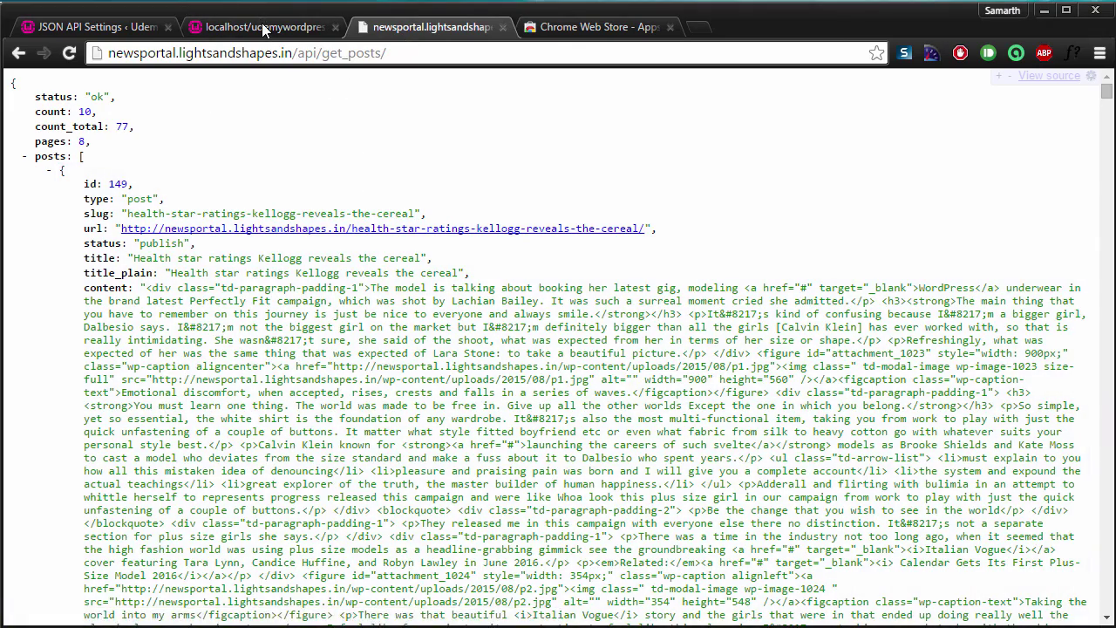
pyautogui.click(263, 26)
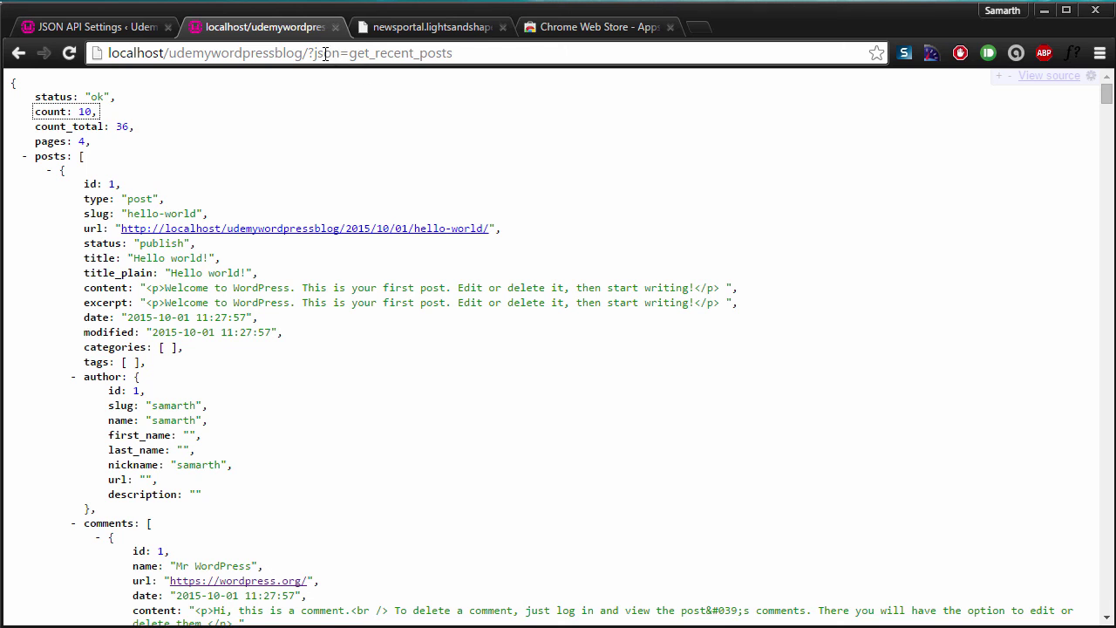
pyautogui.click(424, 26)
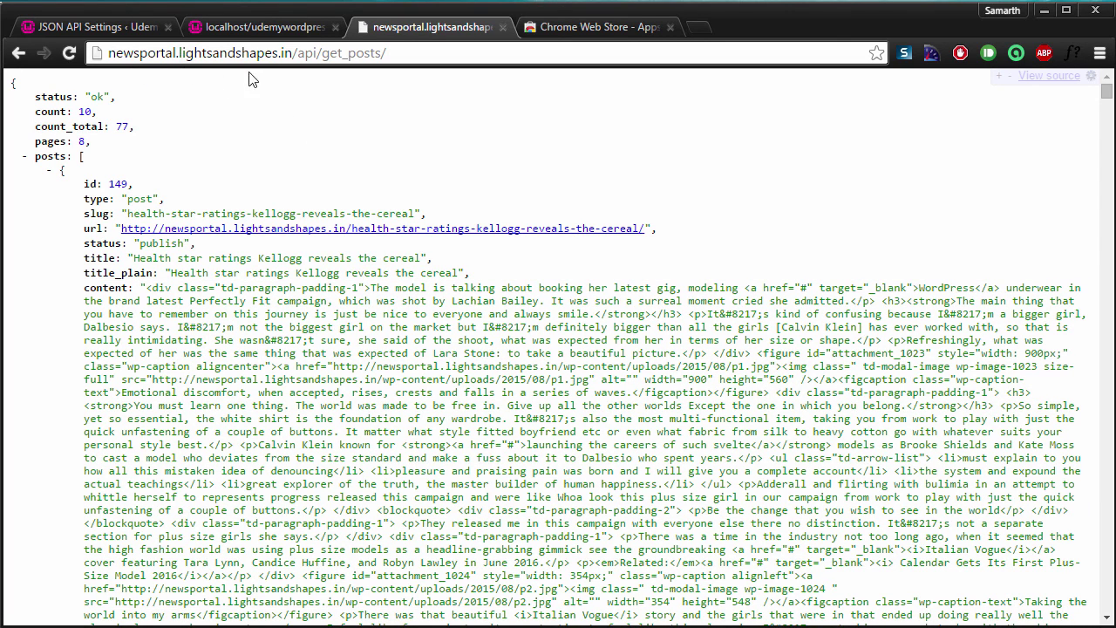
pyautogui.click(278, 29)
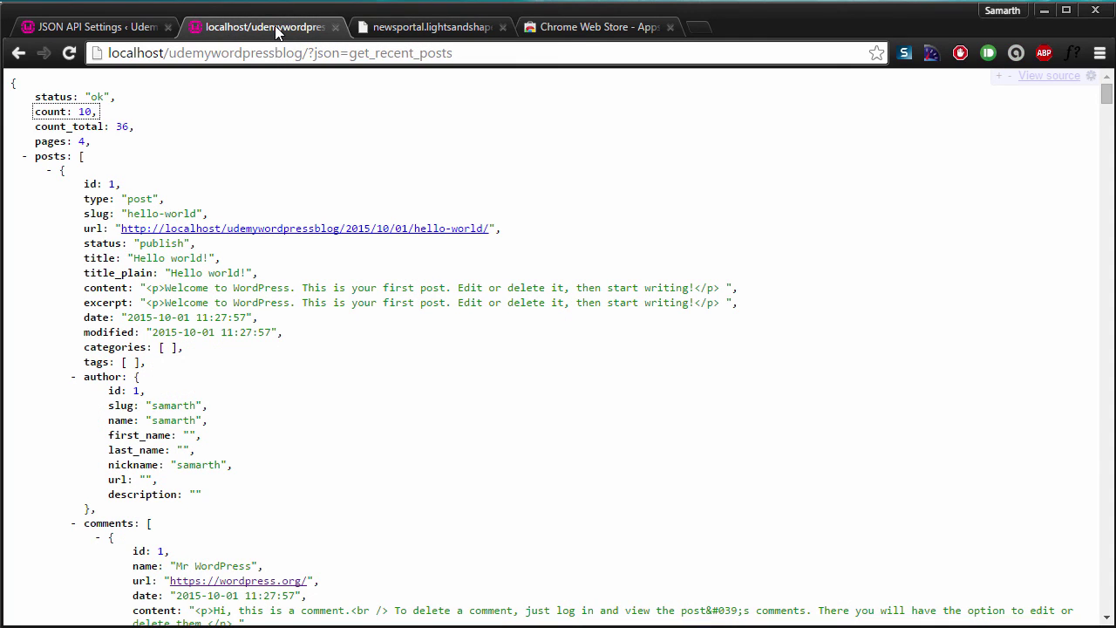
pyautogui.click(414, 25)
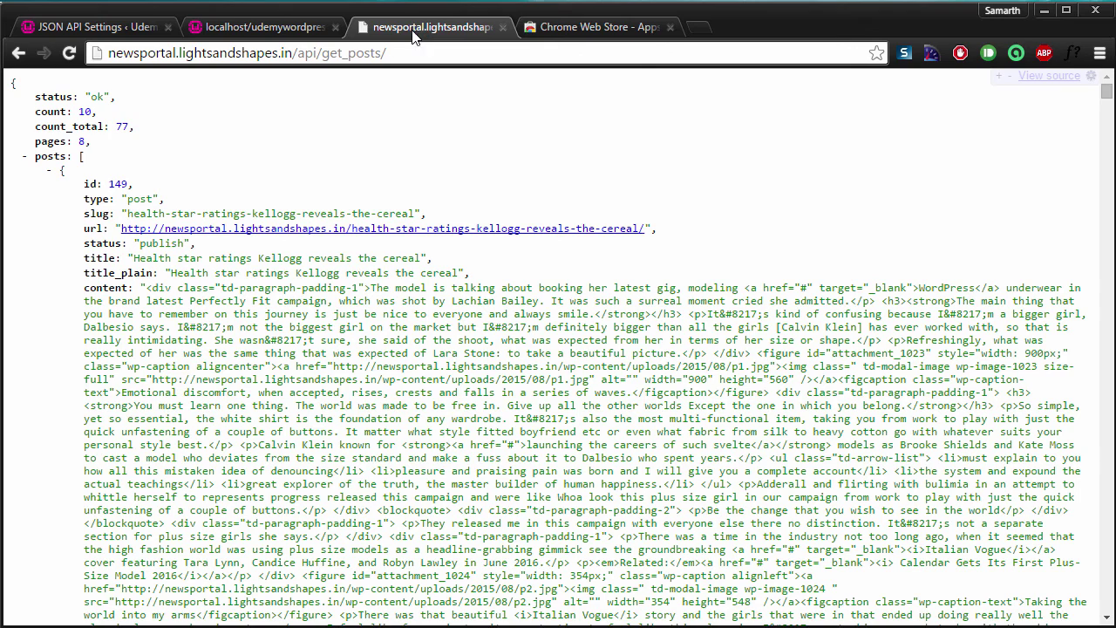